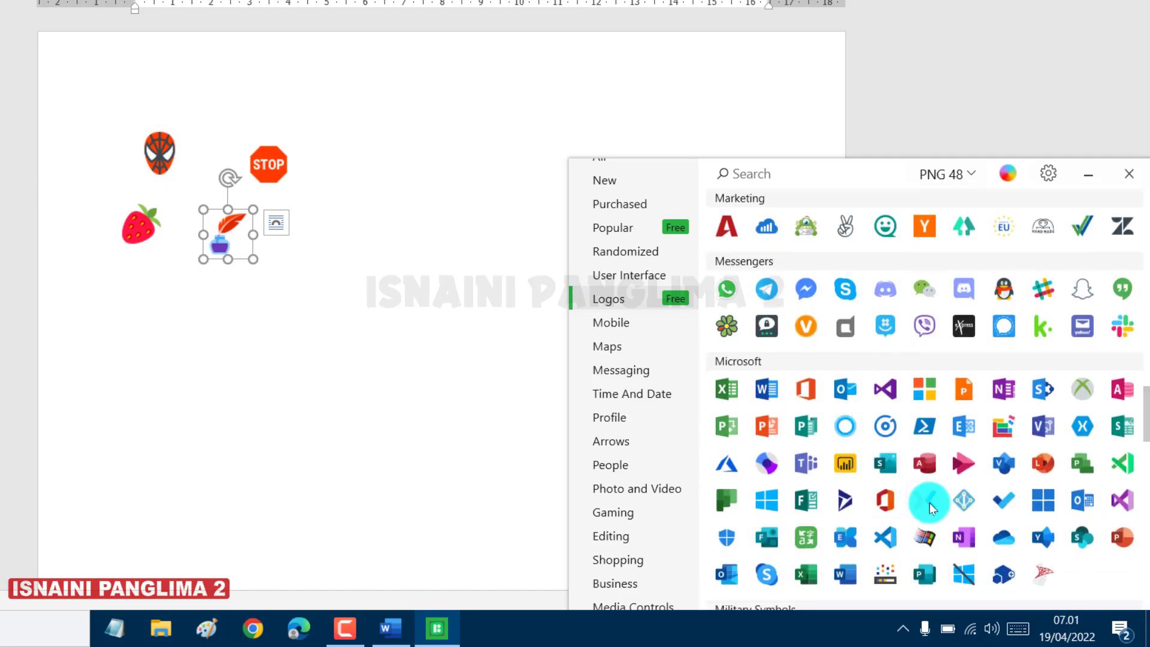
Scroll around and refresh the Windows desktop
scroll(929, 503, "down", 2)
scroll(931, 508, "down", 3)
scroll(936, 509, "down", 2)
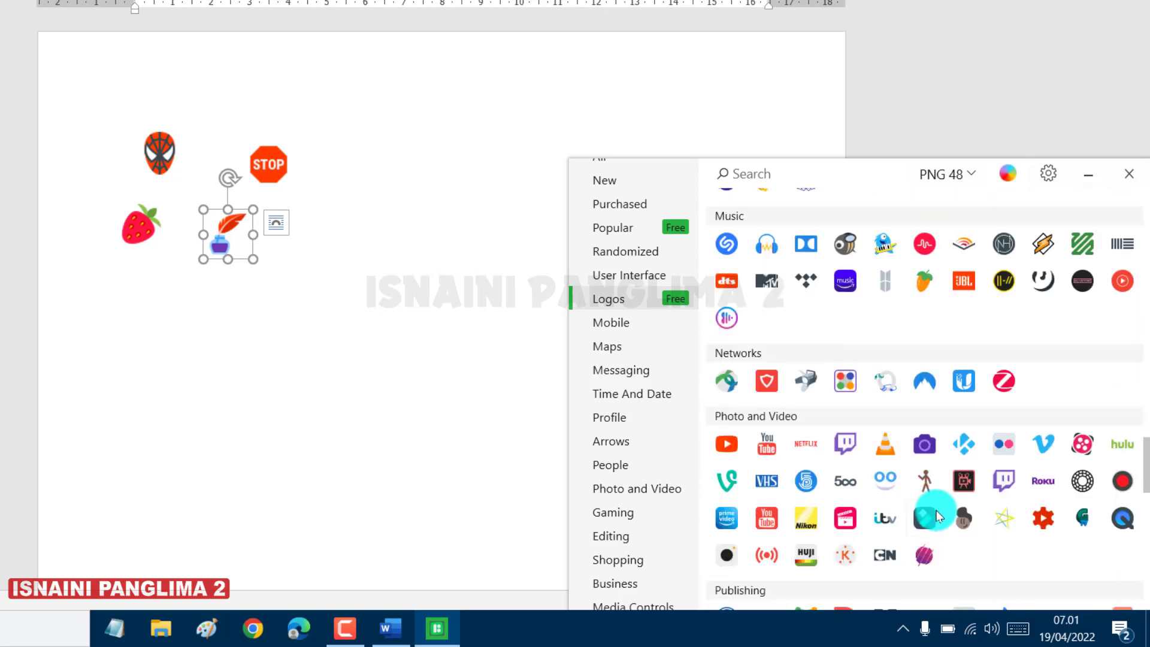
scroll(932, 507, "down", 3)
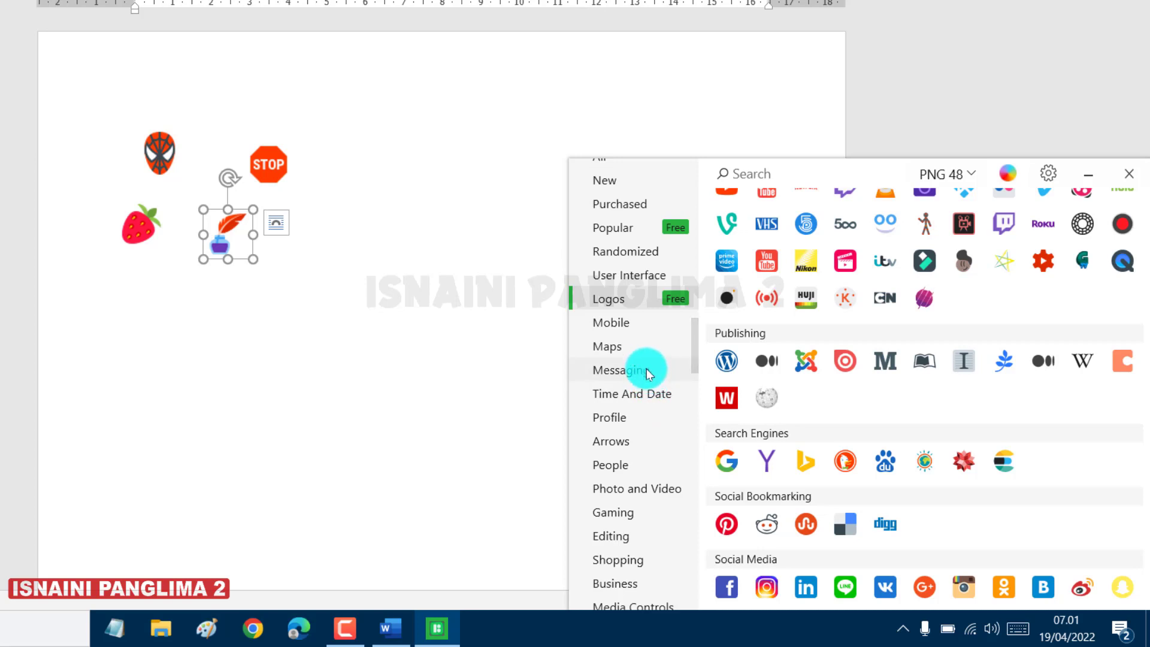
scroll(653, 426, "down", 5)
scroll(644, 451, "down", 2)
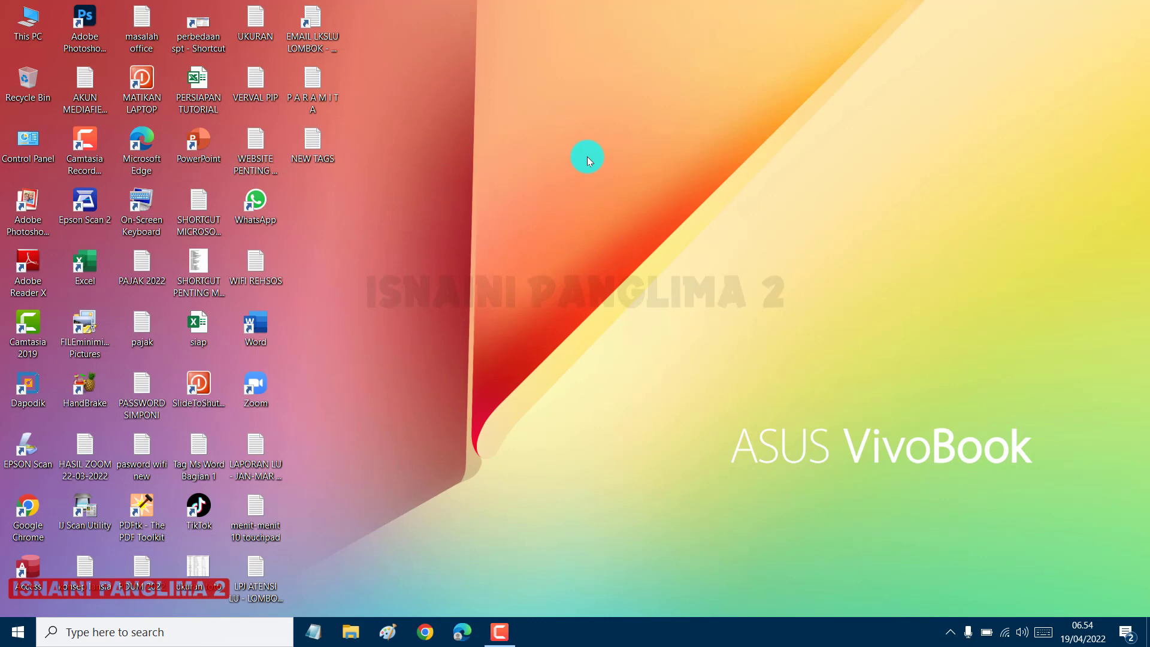
right_click(642, 132)
left_click(681, 172)
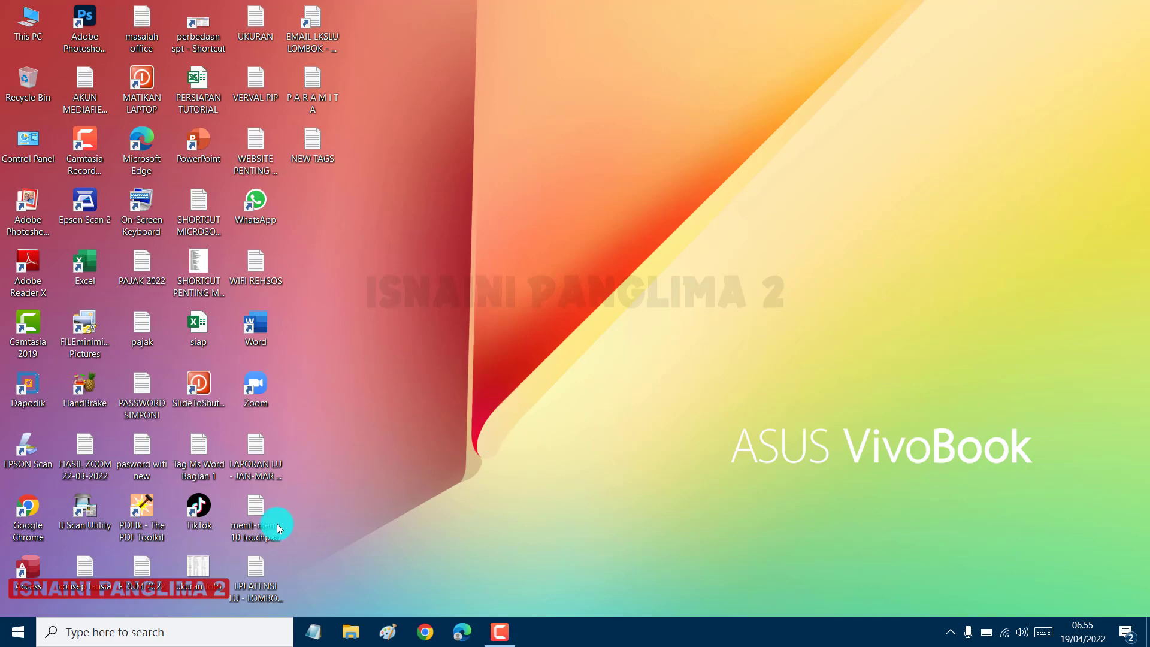
Search Windows for 'windows' and launch Microsoft Store from the Apps results
left_click(162, 631)
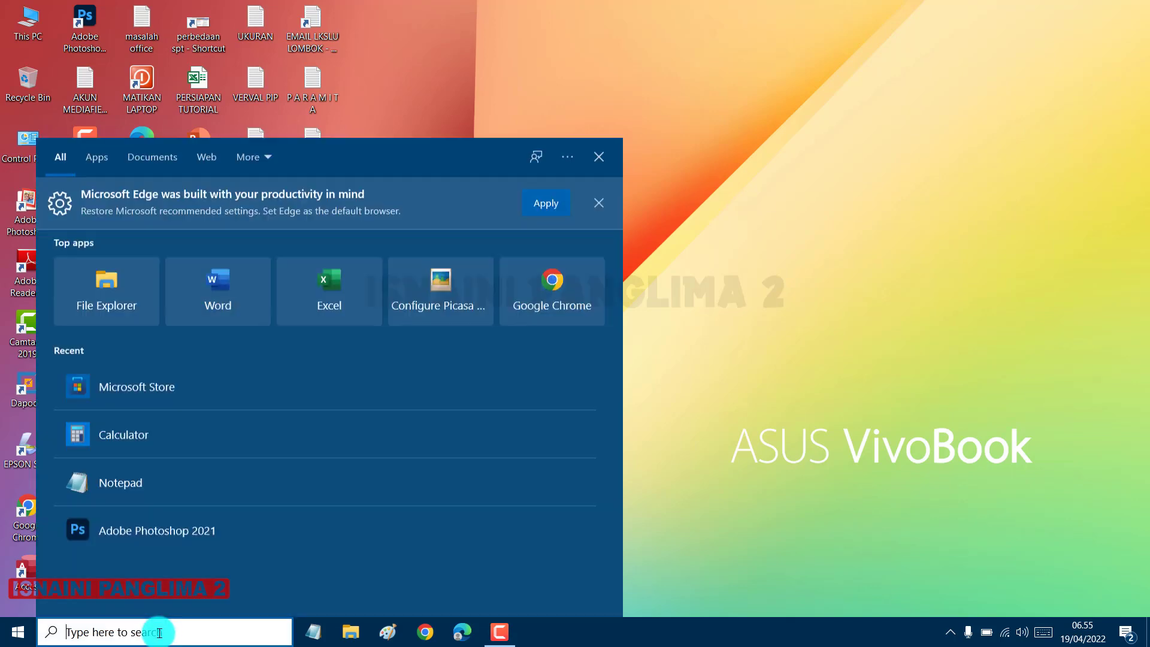
type("wind")
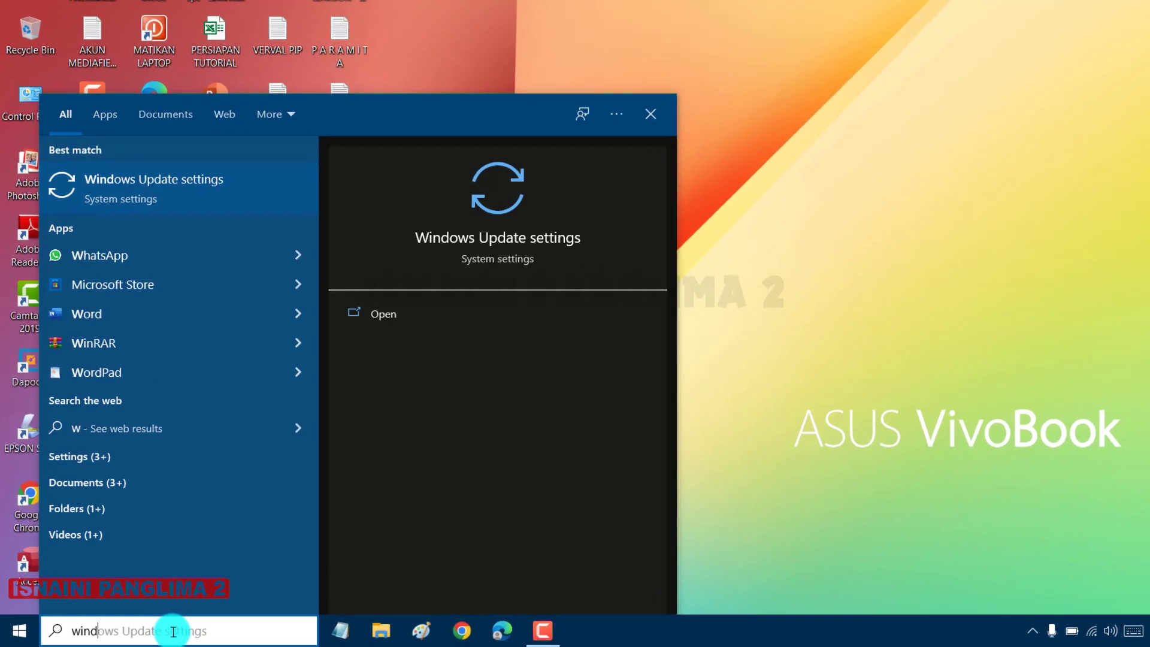
type("oe")
key("BackSpace")
type("ws")
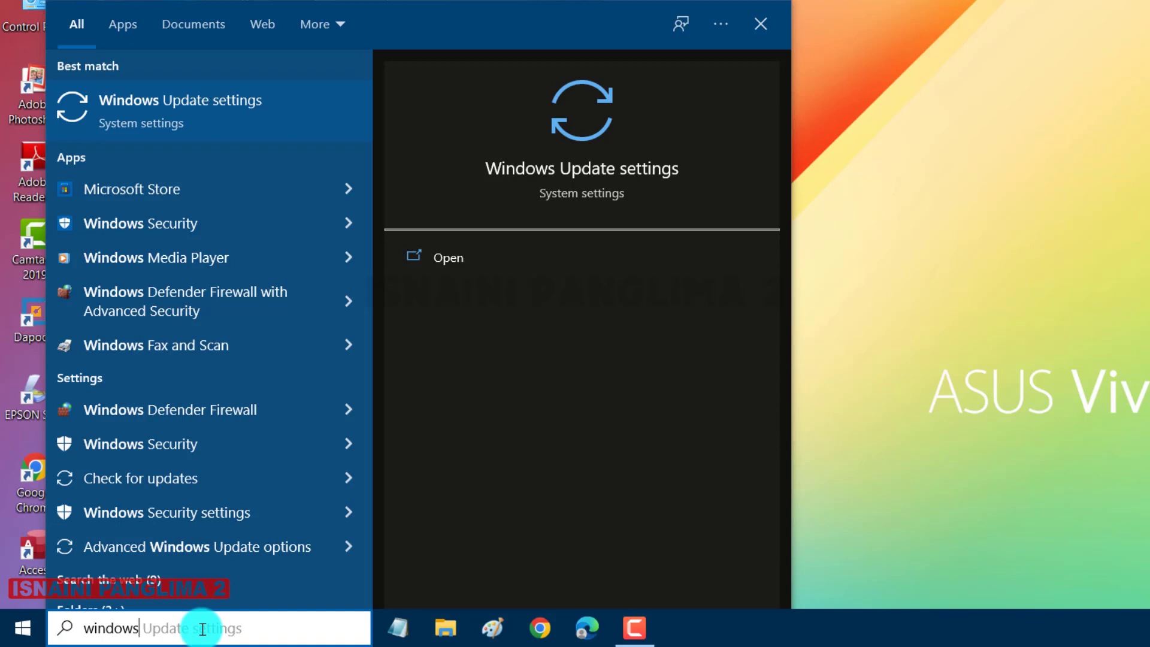
mouse_move(113, 284)
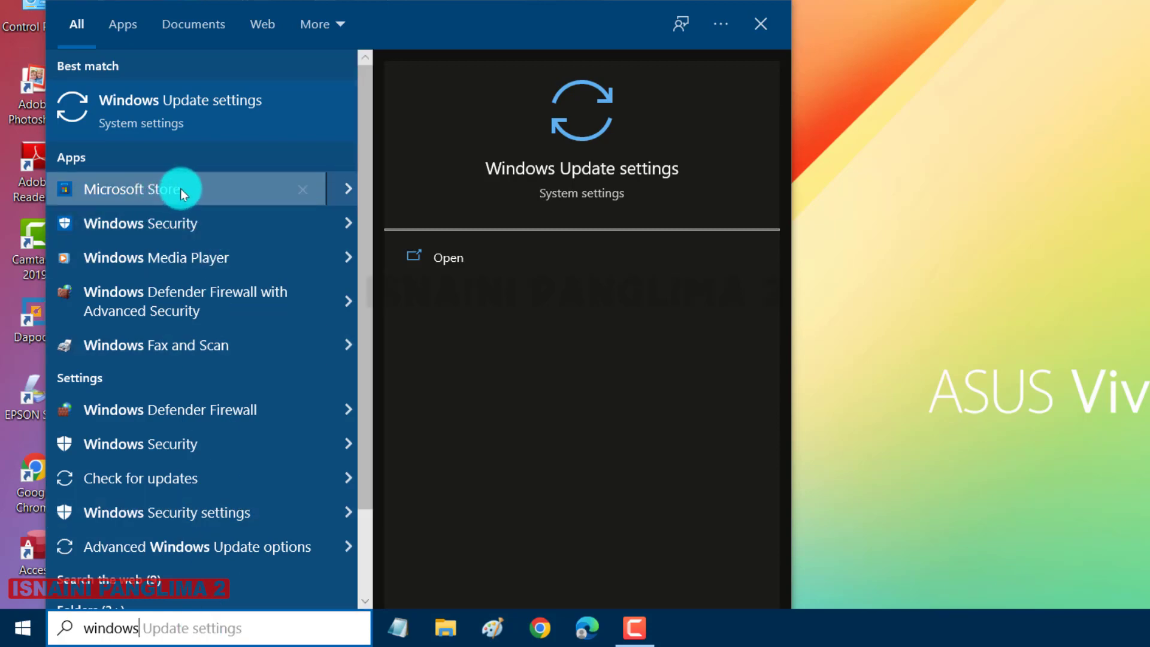
left_click(181, 189)
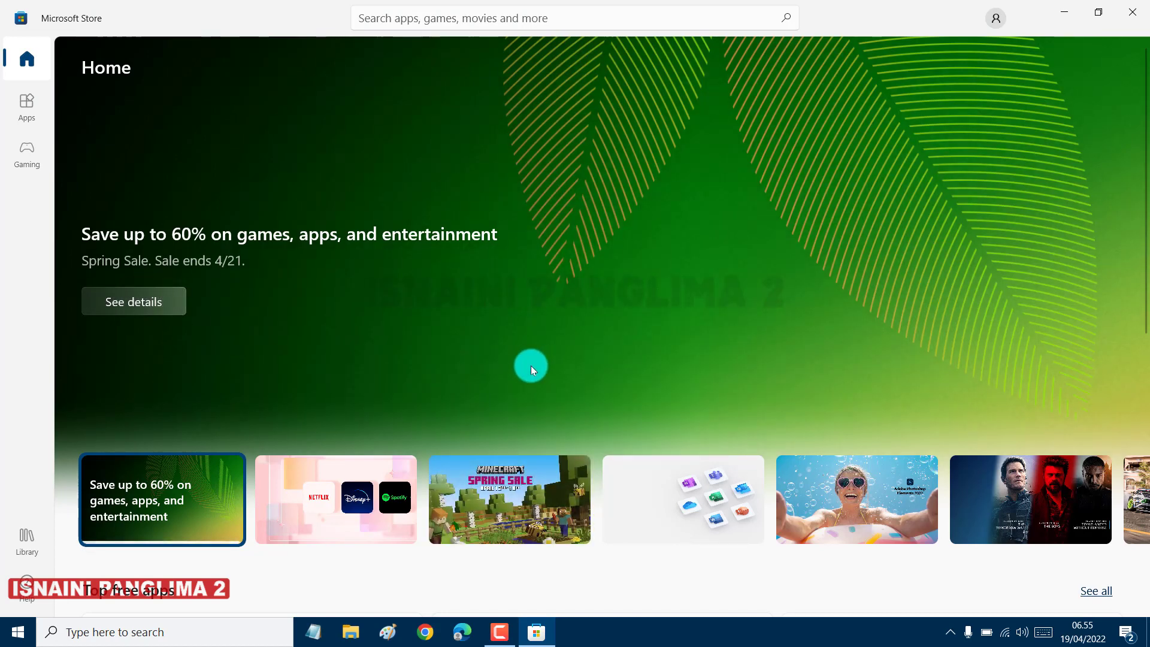
Search the Store for 'pichon' and install Pichon - Free Icons with Get
left_click(757, 16)
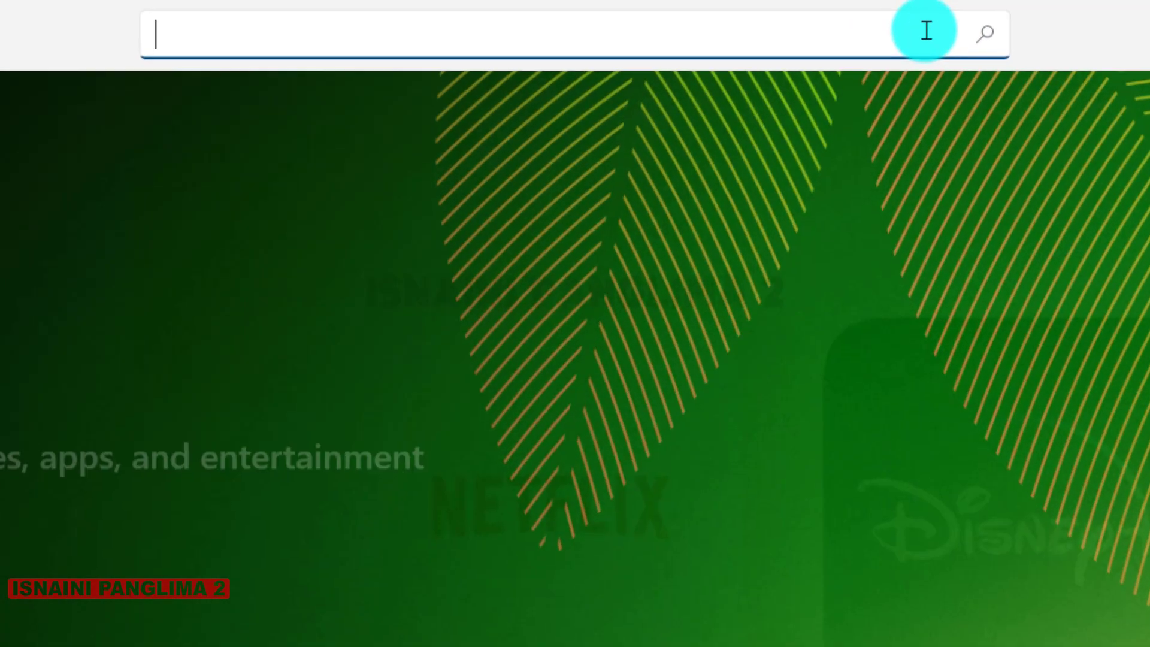
type("s")
key("BackSpace")
type("pi")
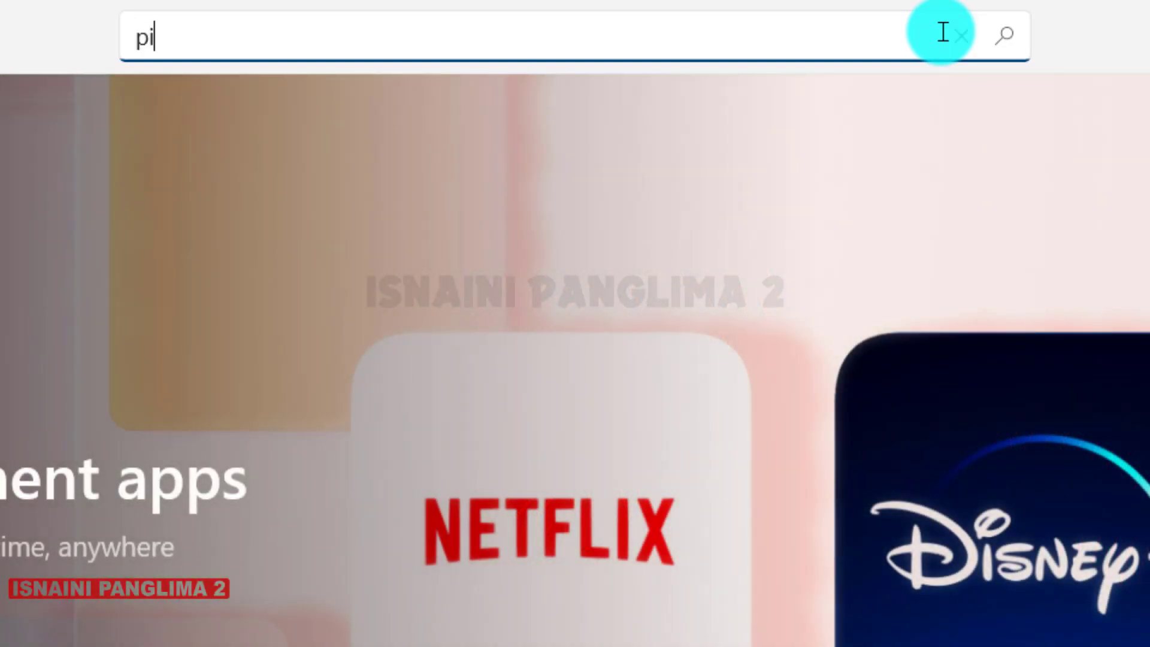
type("chon")
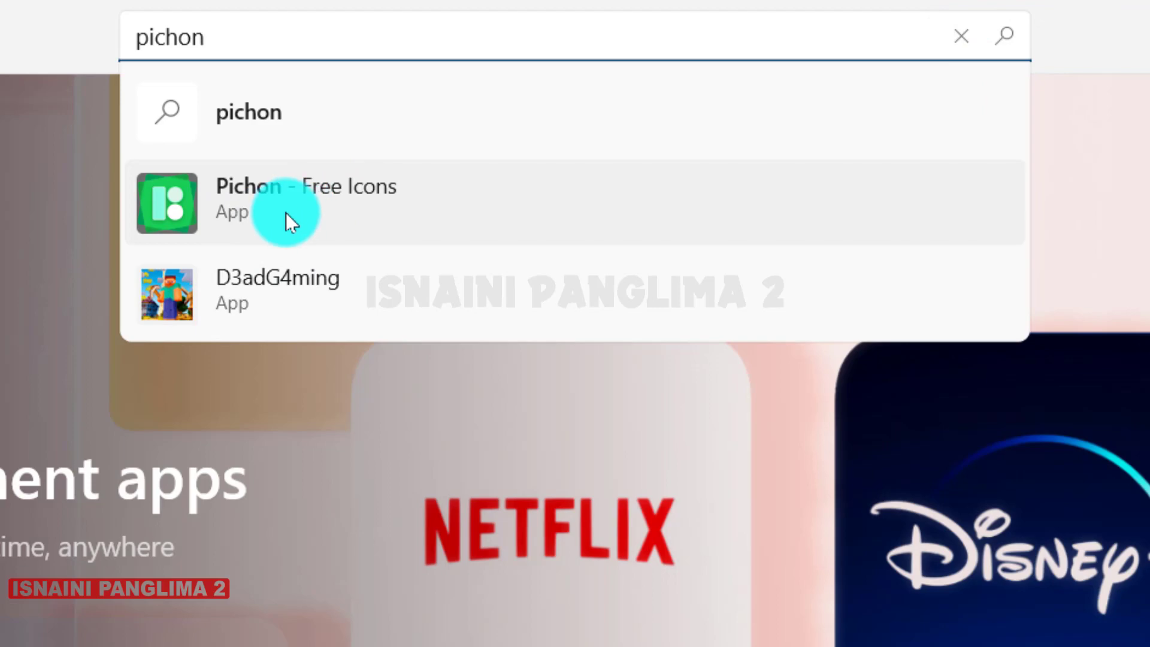
left_click(286, 213)
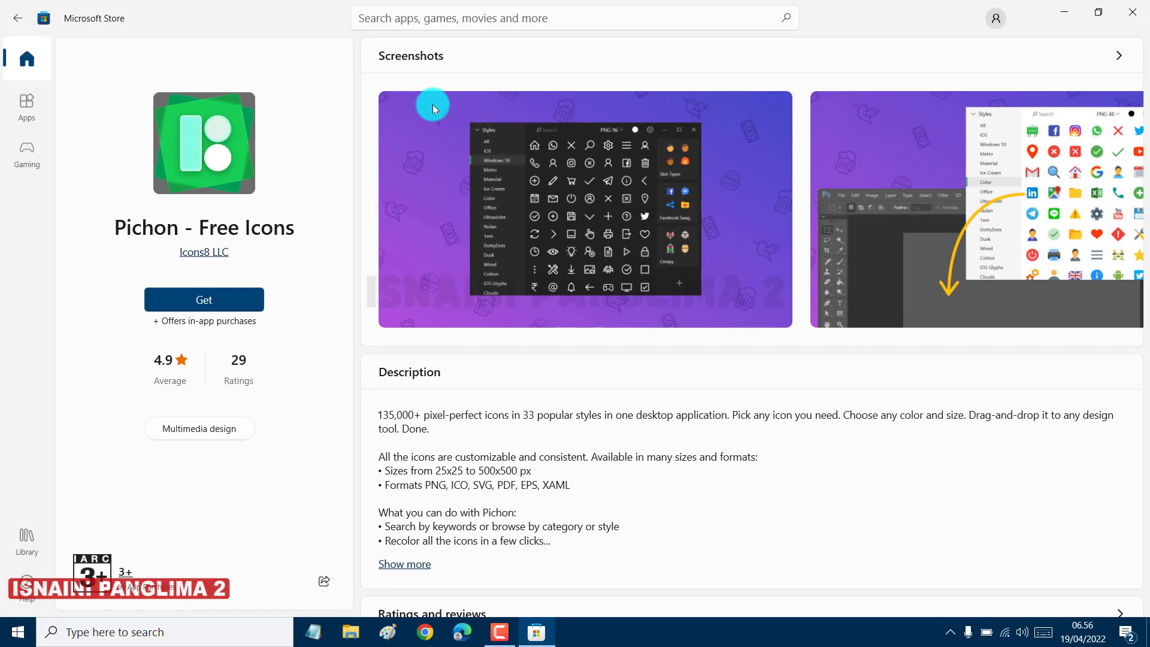
left_click(213, 301)
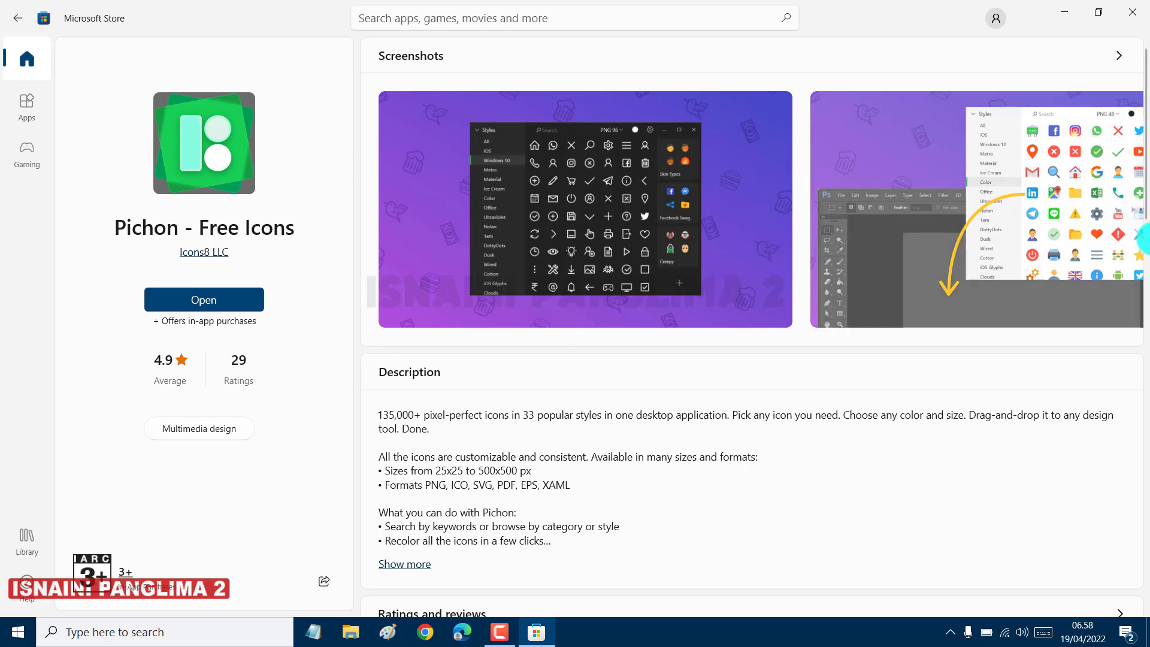
Close Microsoft Store and launch Icons8 Pichon from the Start menu's Recently added list
left_click(1136, 16)
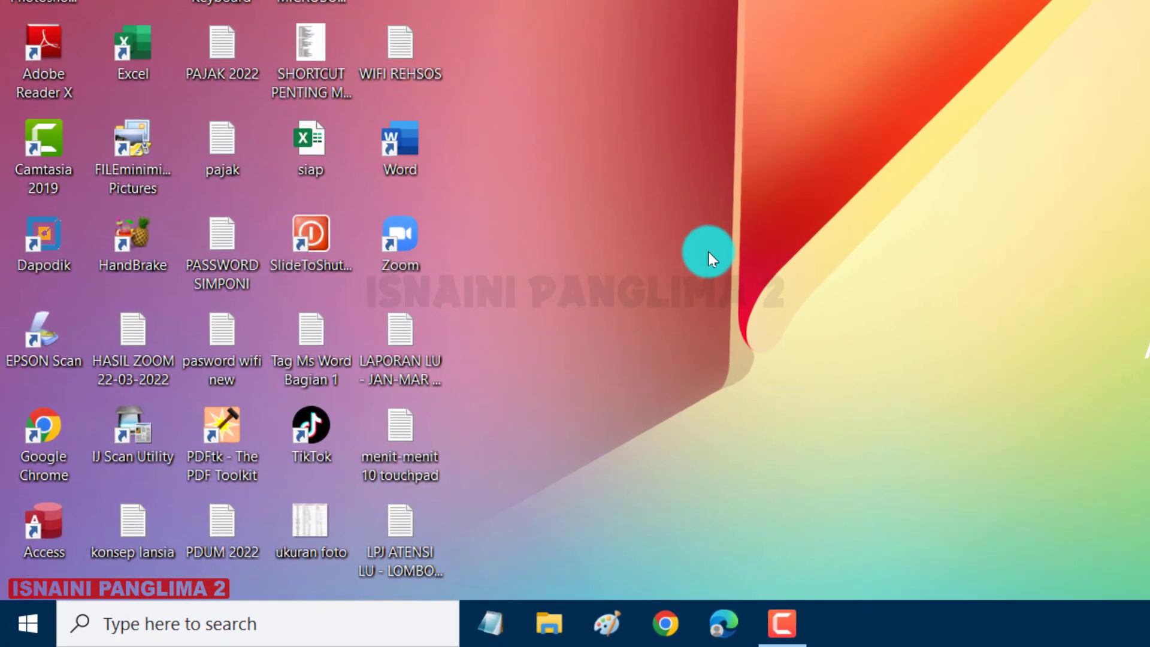
left_click(24, 619)
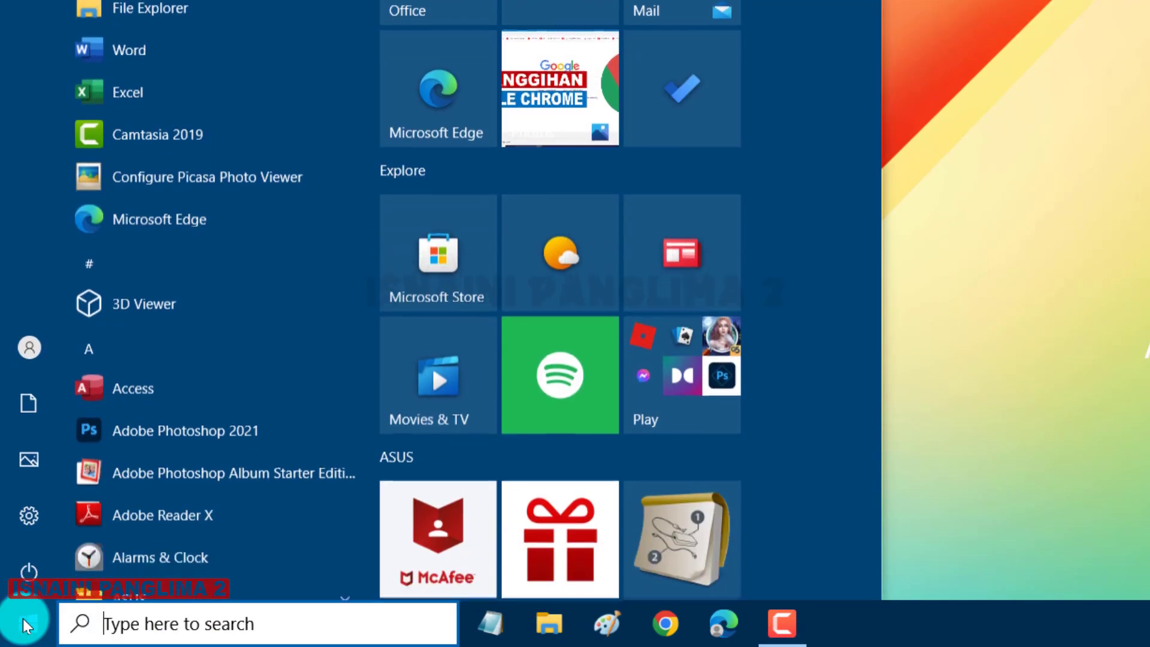
scroll(312, 365, "down", 5)
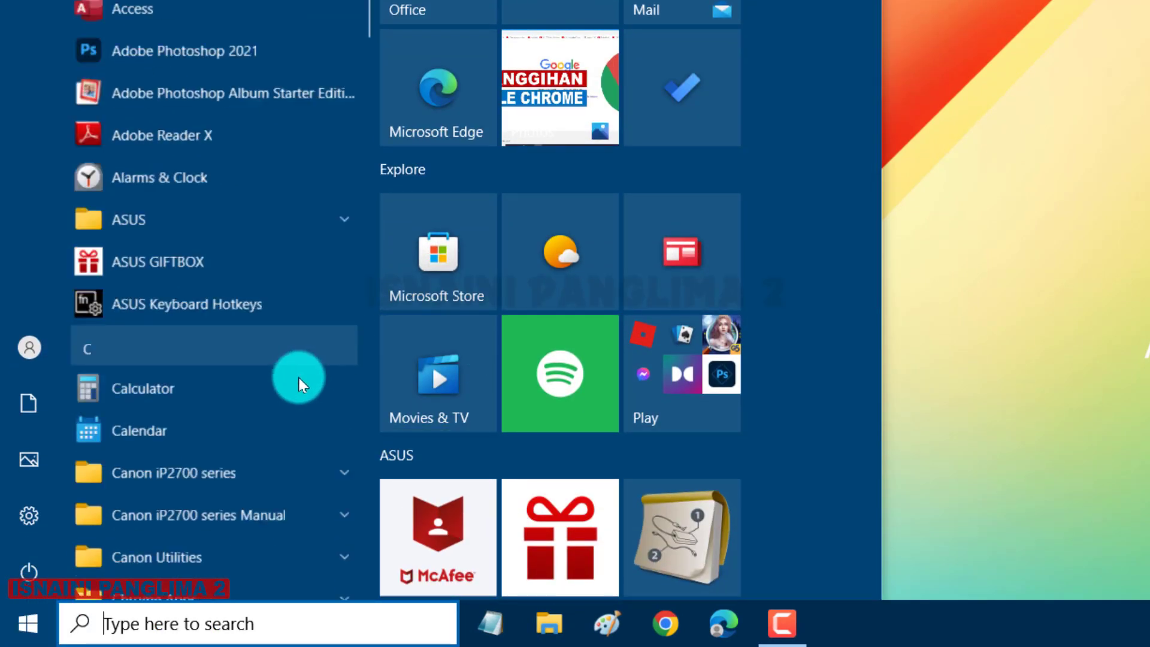
scroll(297, 384, "down", 2)
scroll(294, 386, "up", 7)
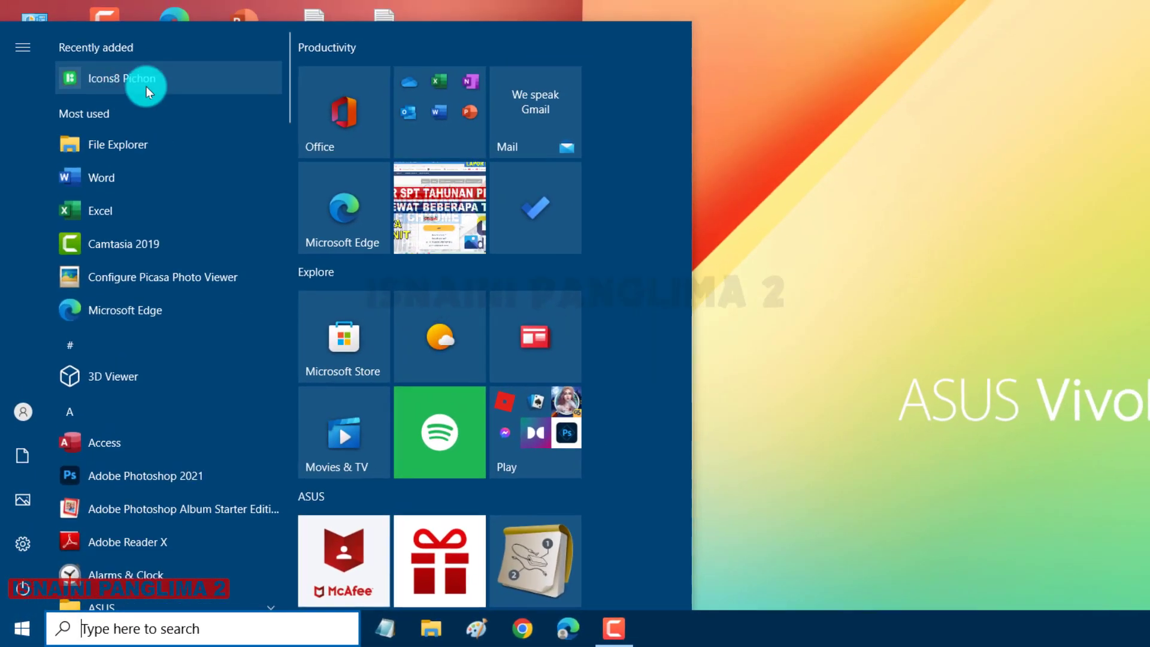
left_click(127, 77)
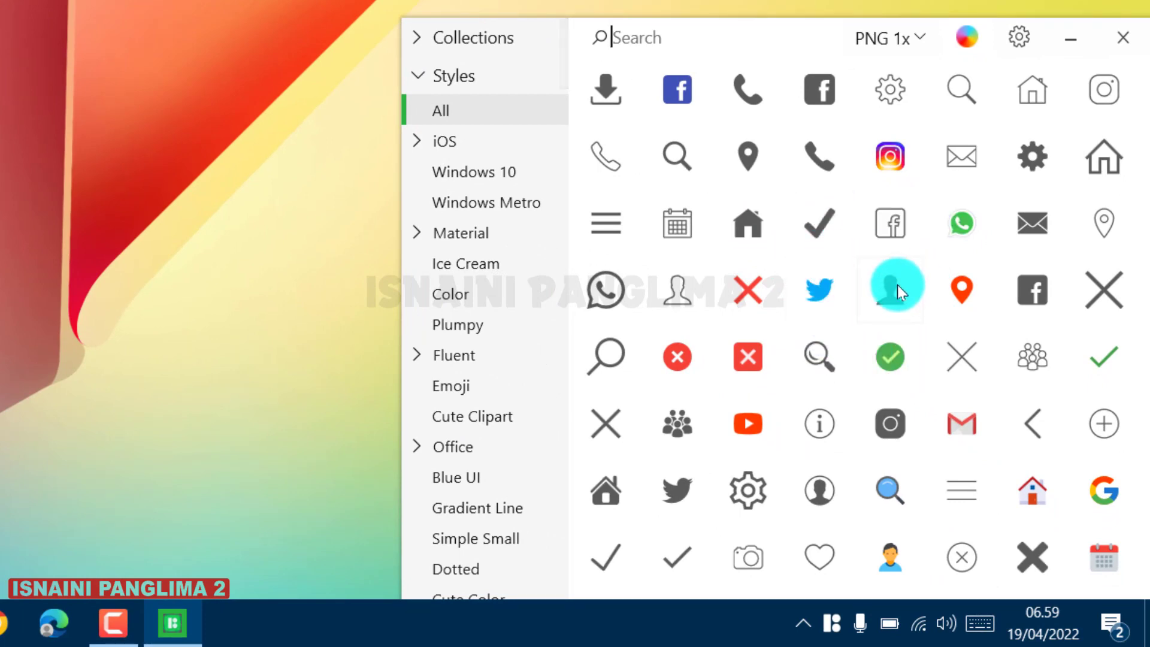
Scroll the Styles sidebar, then expand and collapse the iOS styles group
scroll(874, 312, "down", 5)
scroll(871, 328, "down", 5)
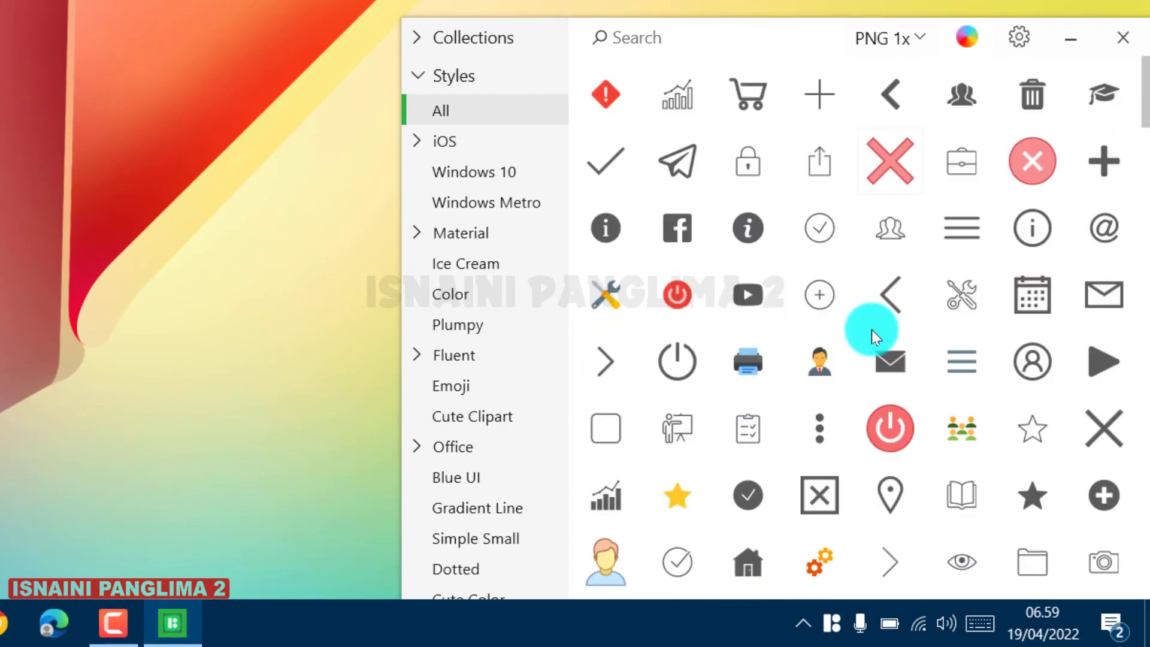
scroll(878, 331, "down", 5)
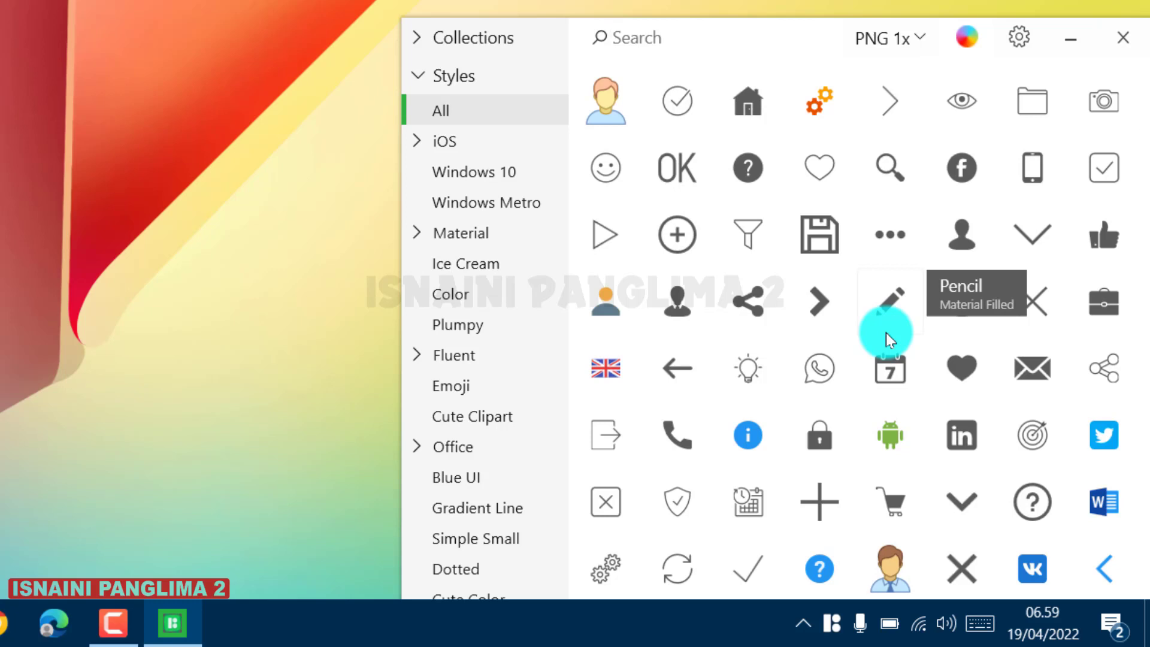
scroll(886, 335, "down", 5)
scroll(885, 341, "down", 3)
scroll(884, 345, "down", 3)
scroll(882, 345, "up", 10)
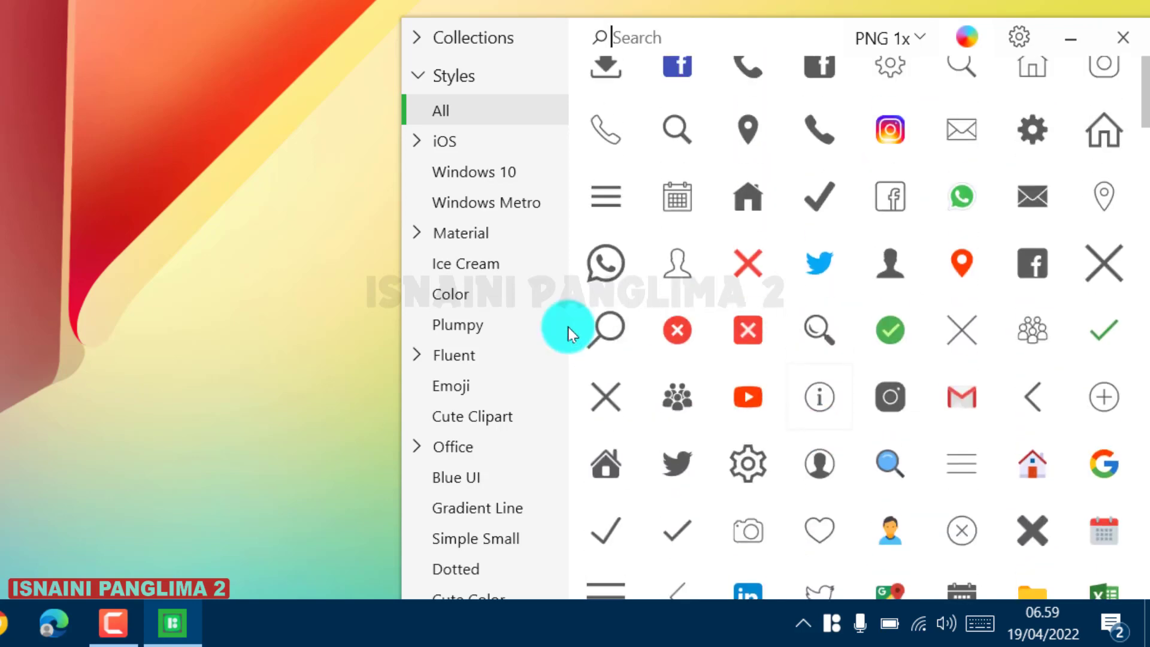
left_click(448, 142)
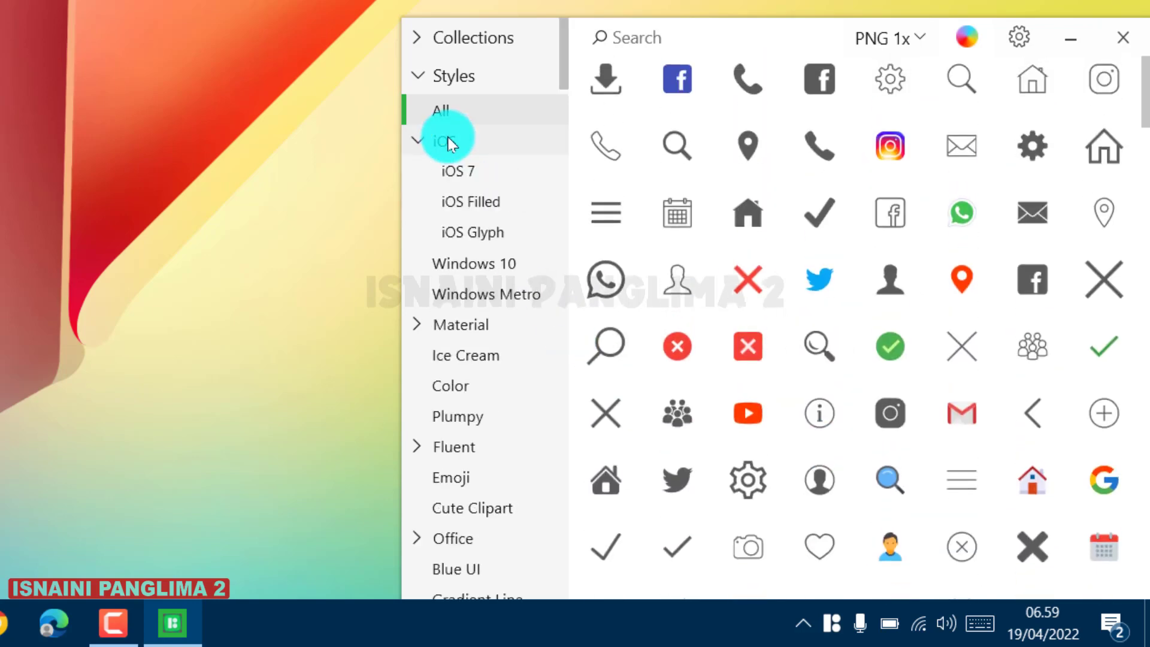
left_click(414, 134)
Preview the Windows 10 and Windows Metro style icons
left_click(473, 178)
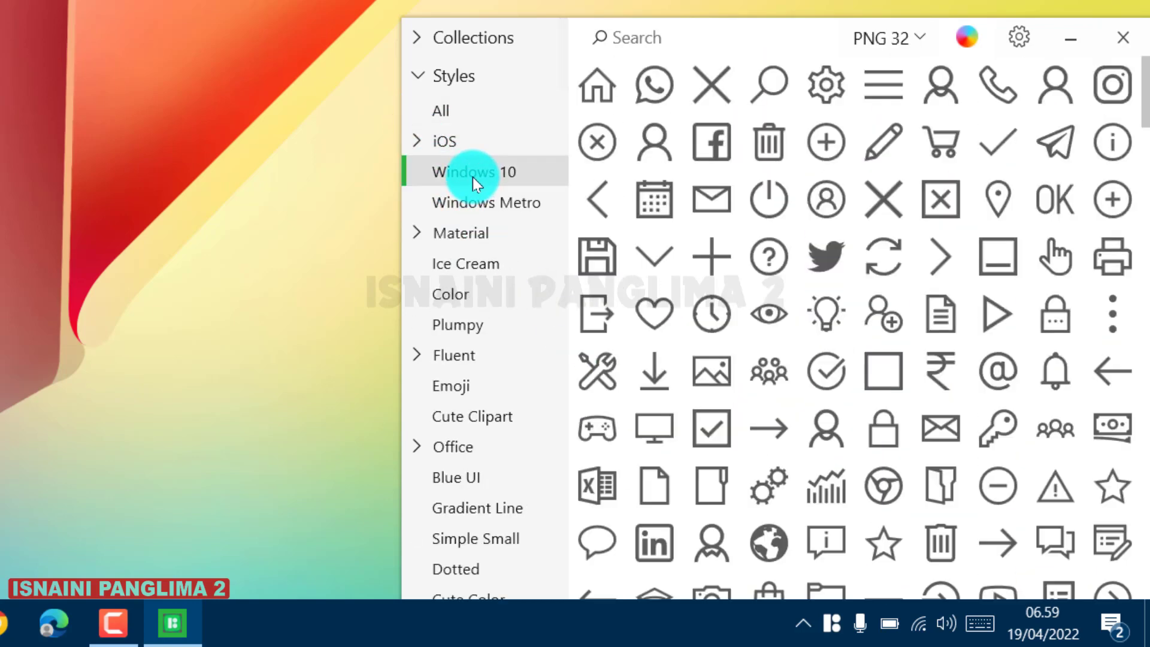
scroll(821, 317, "down", 3)
scroll(817, 342, "down", 5)
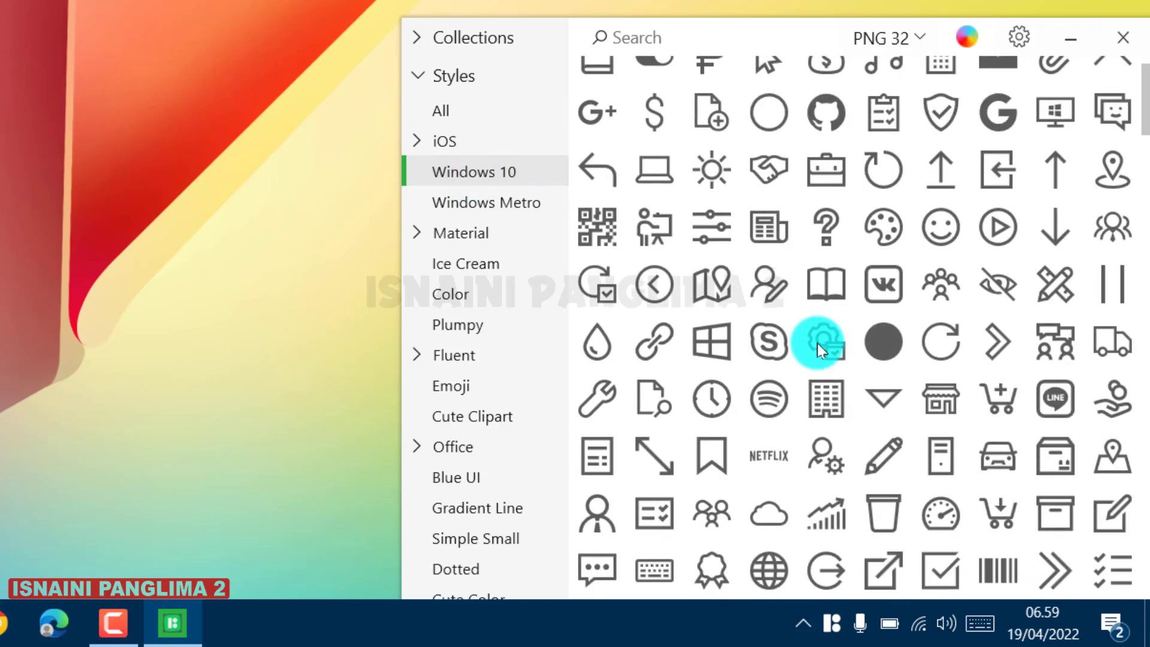
scroll(817, 342, "down", 5)
left_click(489, 210)
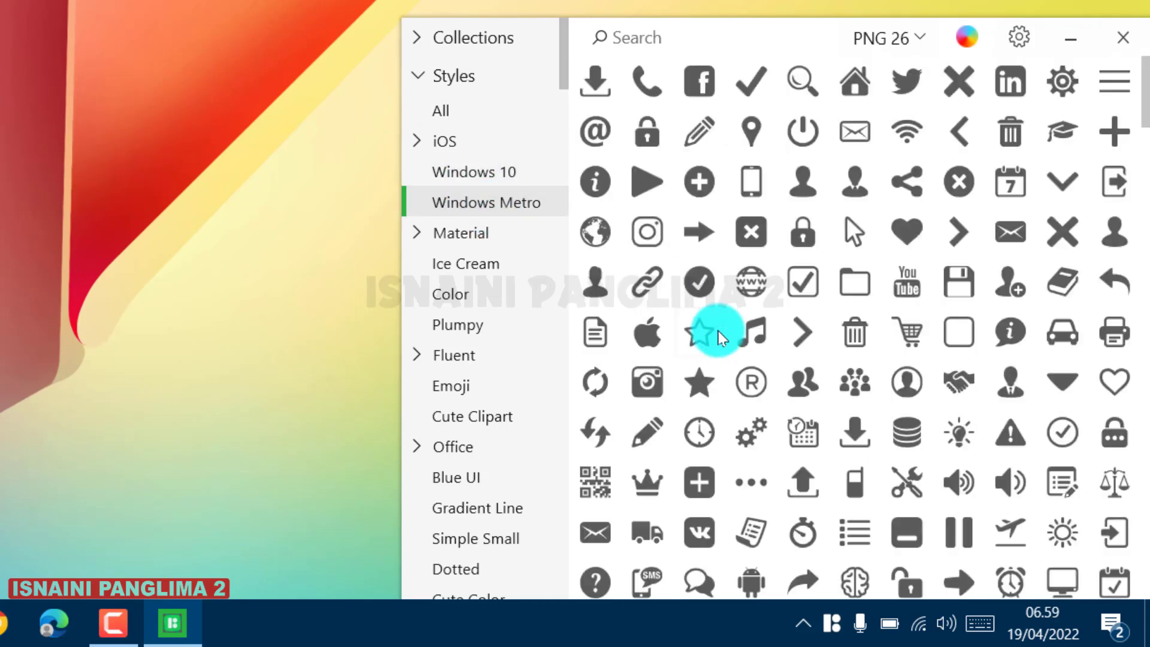
scroll(718, 330, "down", 3)
Show the colourful Color style icons and scroll through the set
left_click(470, 293)
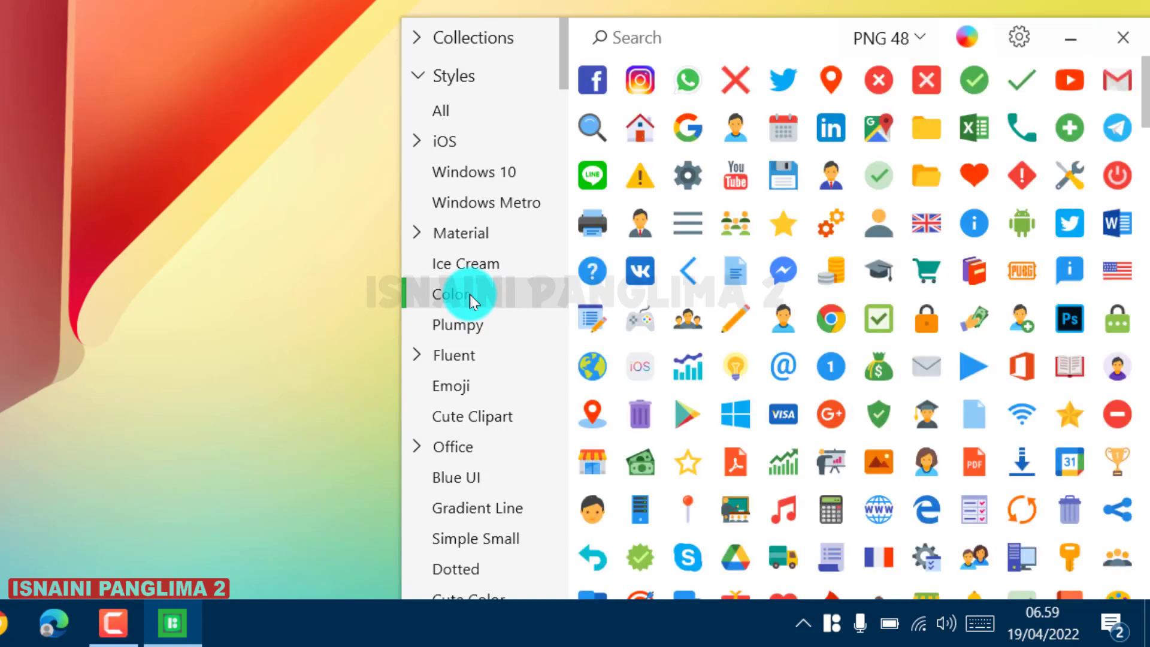
scroll(756, 332, "down", 3)
scroll(753, 333, "down", 5)
scroll(788, 341, "down", 2)
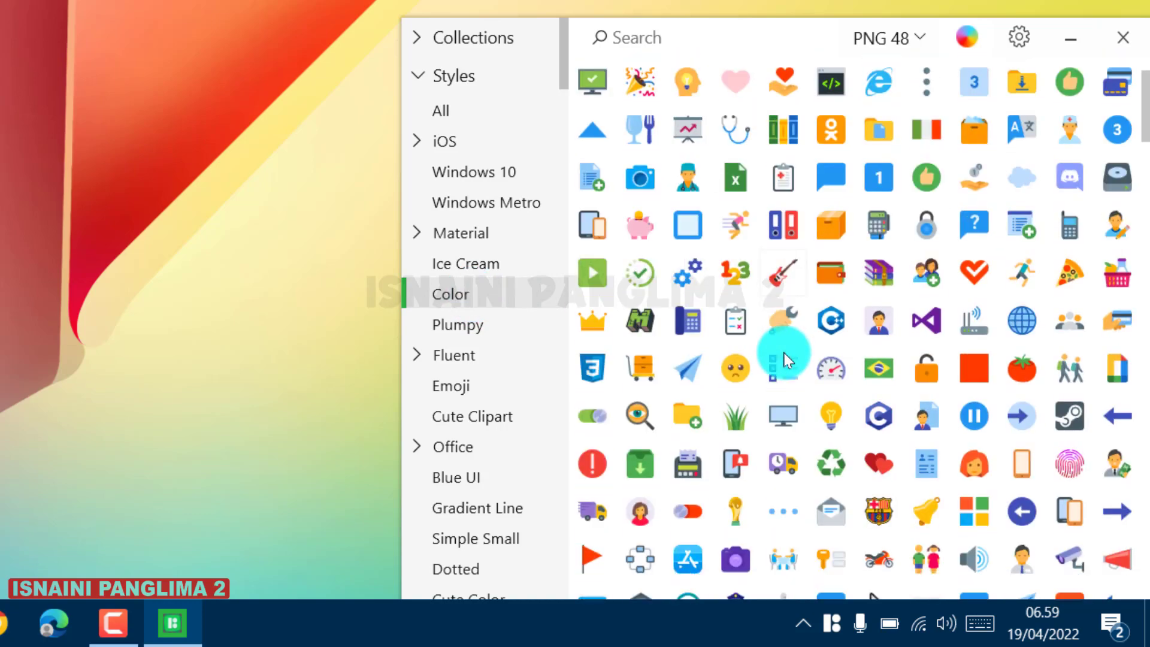
scroll(784, 353, "down", 3)
scroll(754, 372, "down", 3)
scroll(750, 374, "down", 2)
scroll(731, 368, "down", 3)
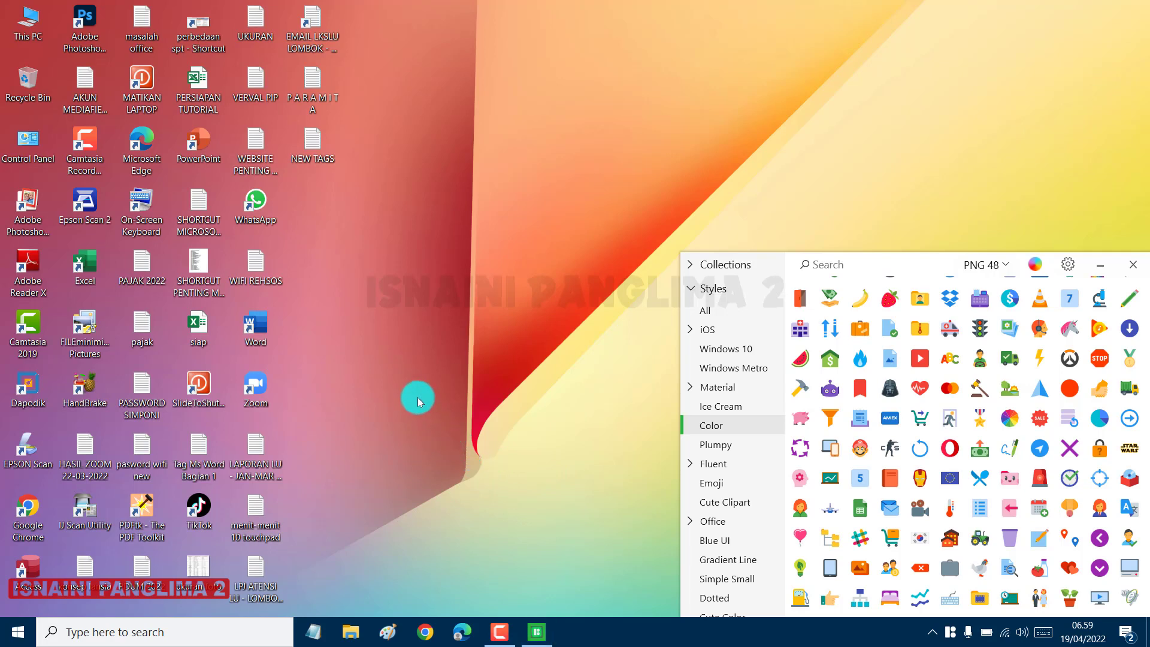
Start Word from its desktop shortcut with a blank Document1
double_click(260, 323)
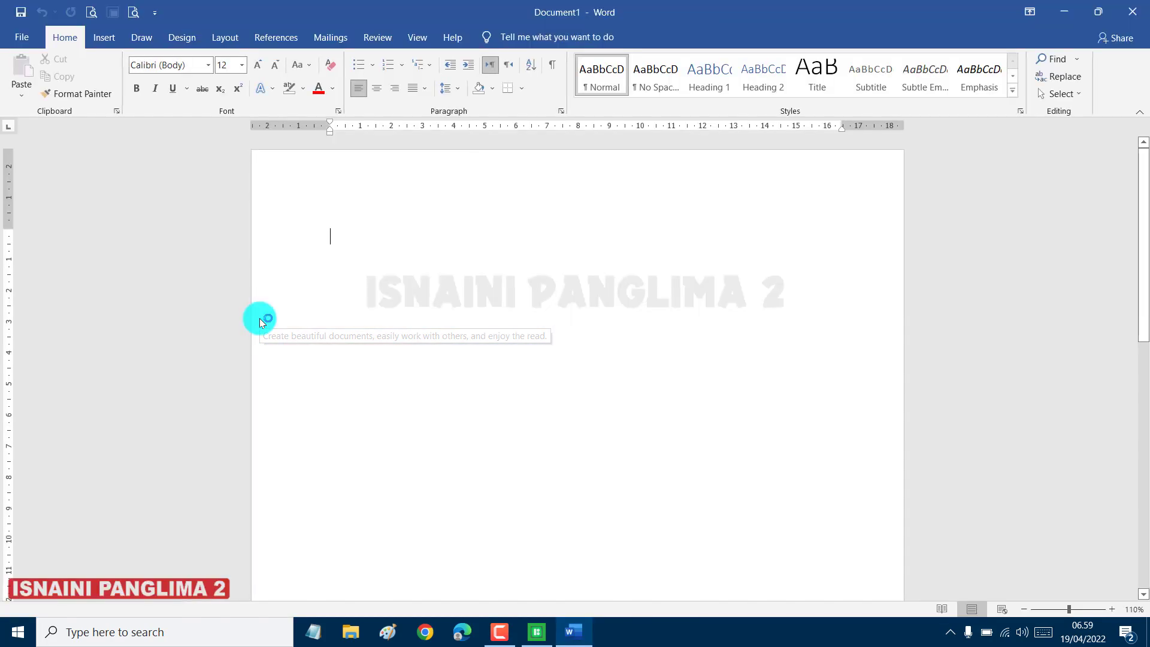
Drag the Strawberry and STOP sign icons onto the page, STOP sign right of the strawberry
left_click(535, 630)
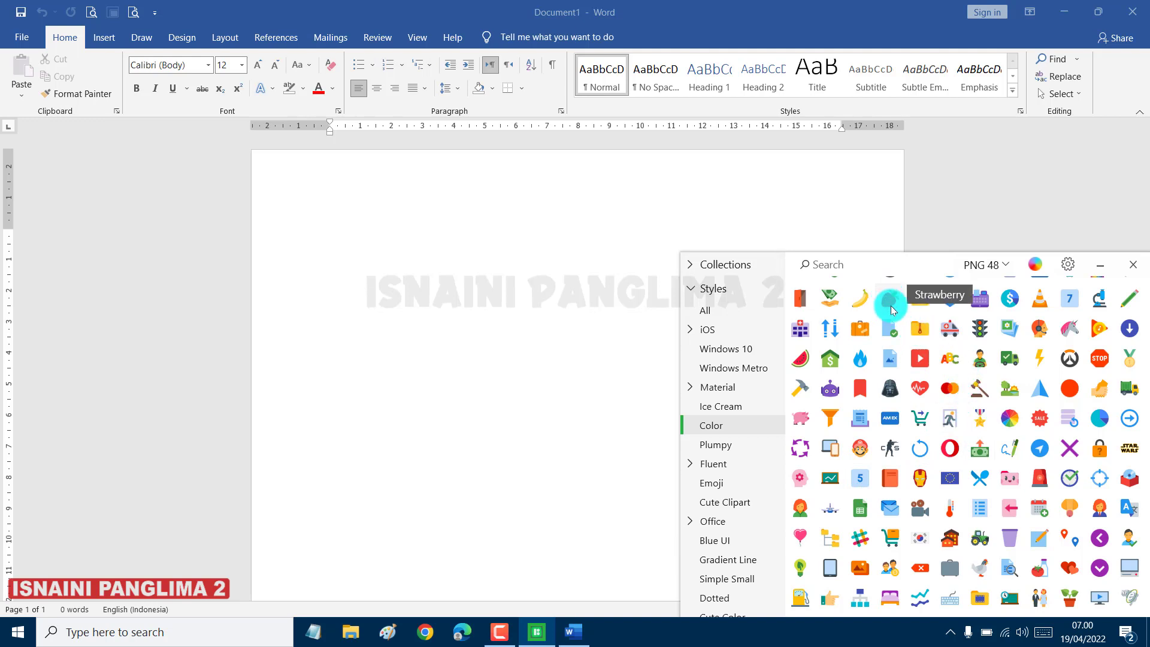
mouse_move(891, 302)
left_mouse_down()
mouse_move(692, 281)
mouse_move(587, 255)
left_mouse_up()
left_click(537, 636)
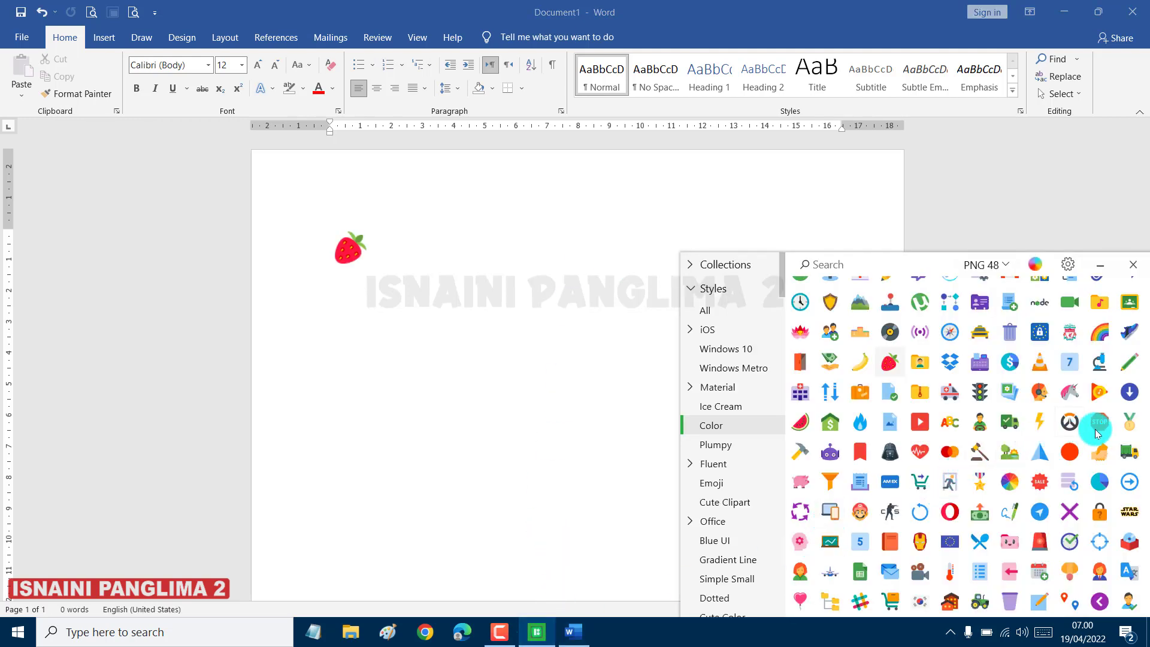
left_click_drag(1099, 424, 560, 336)
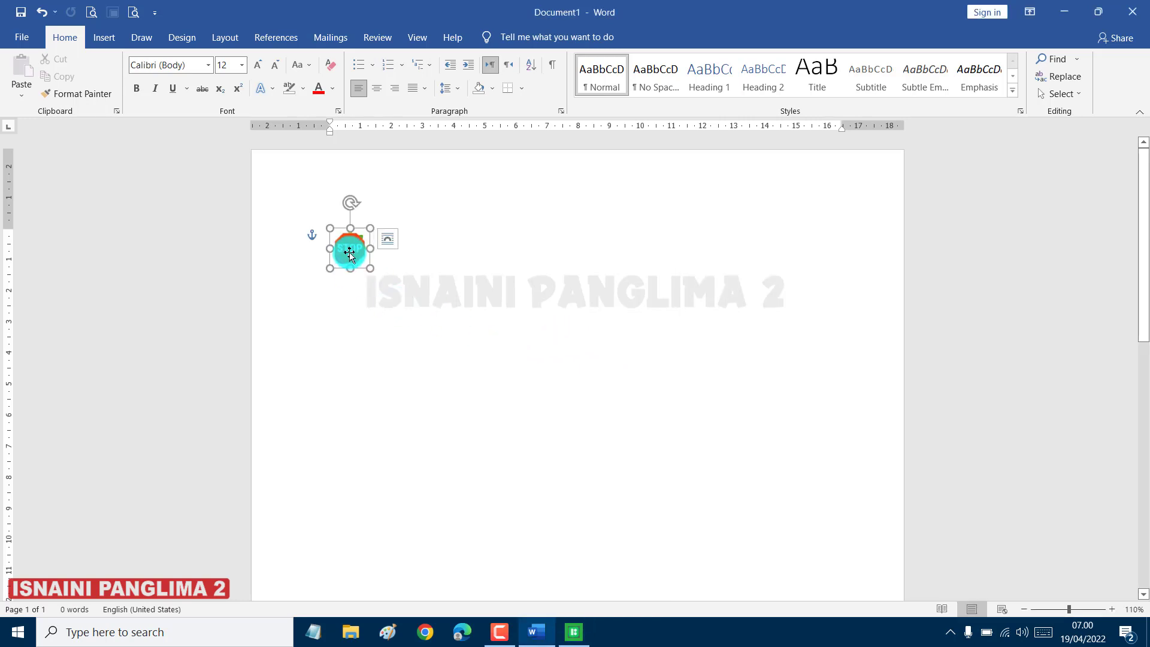
left_click_drag(348, 252, 436, 259)
left_click_drag(336, 251, 327, 310)
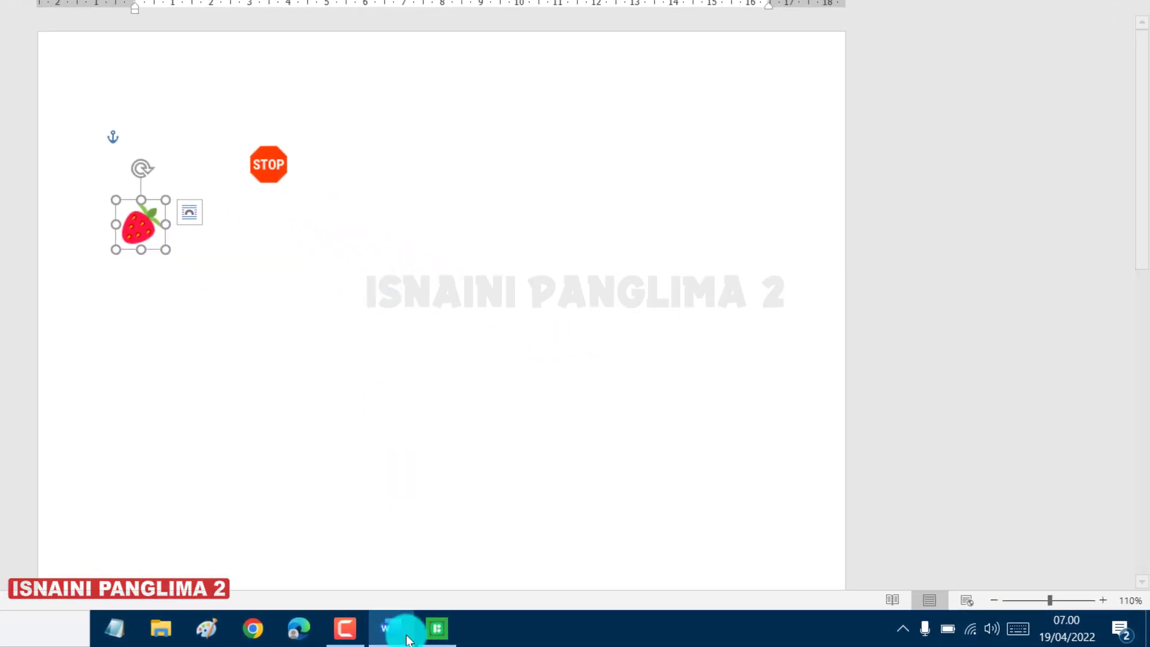
Scroll the Color grid and drag the Spider-Man Head icon onto the Word page
left_click(480, 629)
scroll(923, 519, "down", 1)
scroll(910, 512, "down", 3)
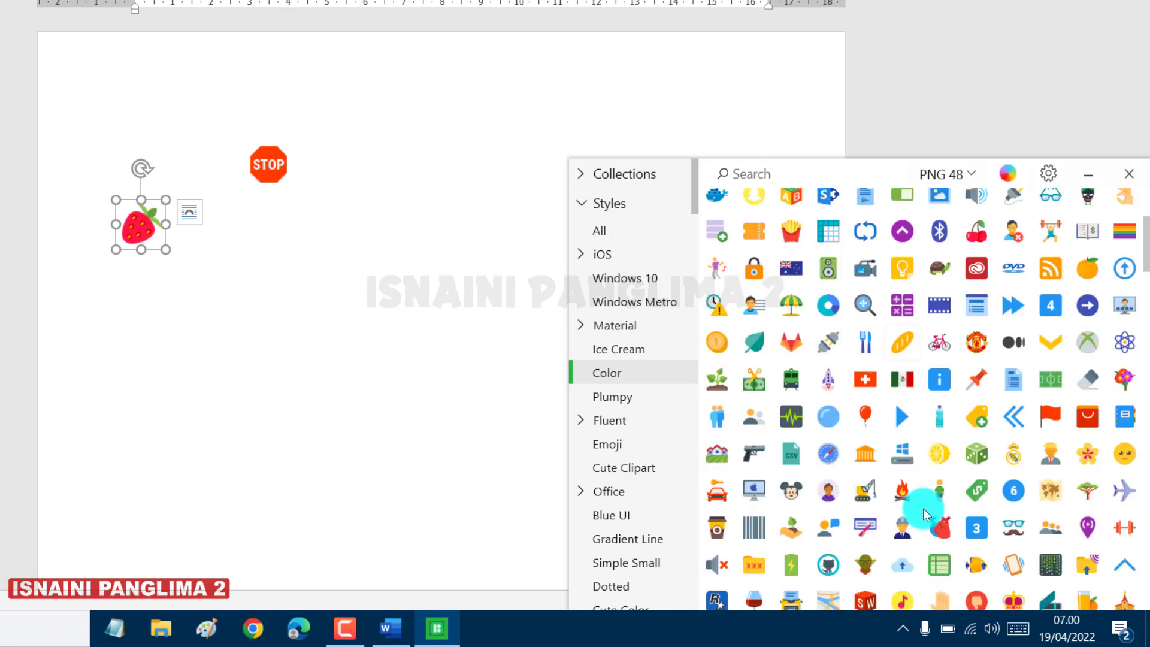
scroll(923, 506, "down", 3)
scroll(939, 502, "down", 3)
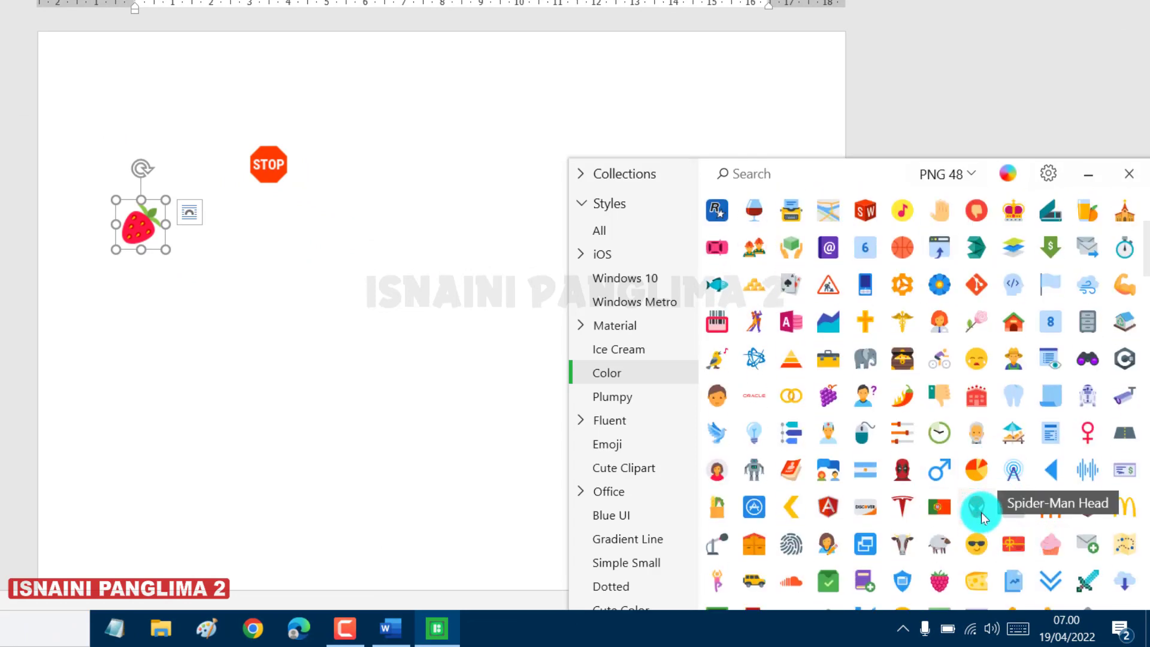
mouse_move(981, 512)
left_mouse_down()
mouse_move(502, 437)
mouse_move(421, 393)
left_mouse_up()
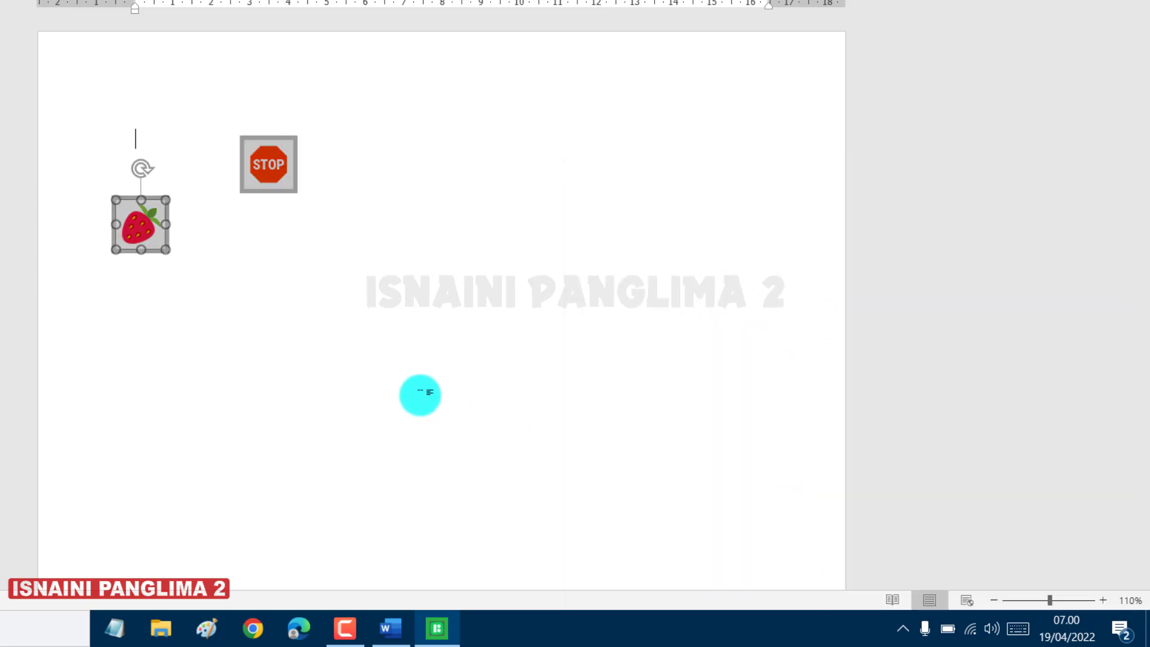
left_click(437, 627)
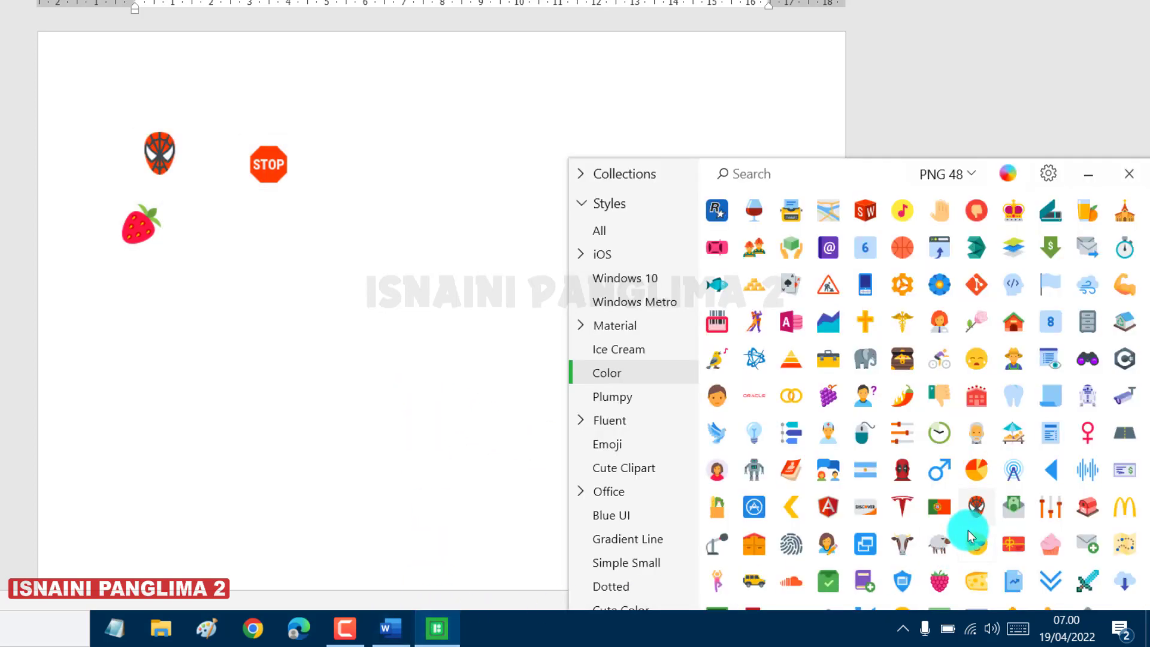
Add the Quill With Ink icon and move it clear of the Spider-Man head
scroll(968, 530, "down", 5)
scroll(990, 530, "down", 5)
scroll(990, 530, "down", 3)
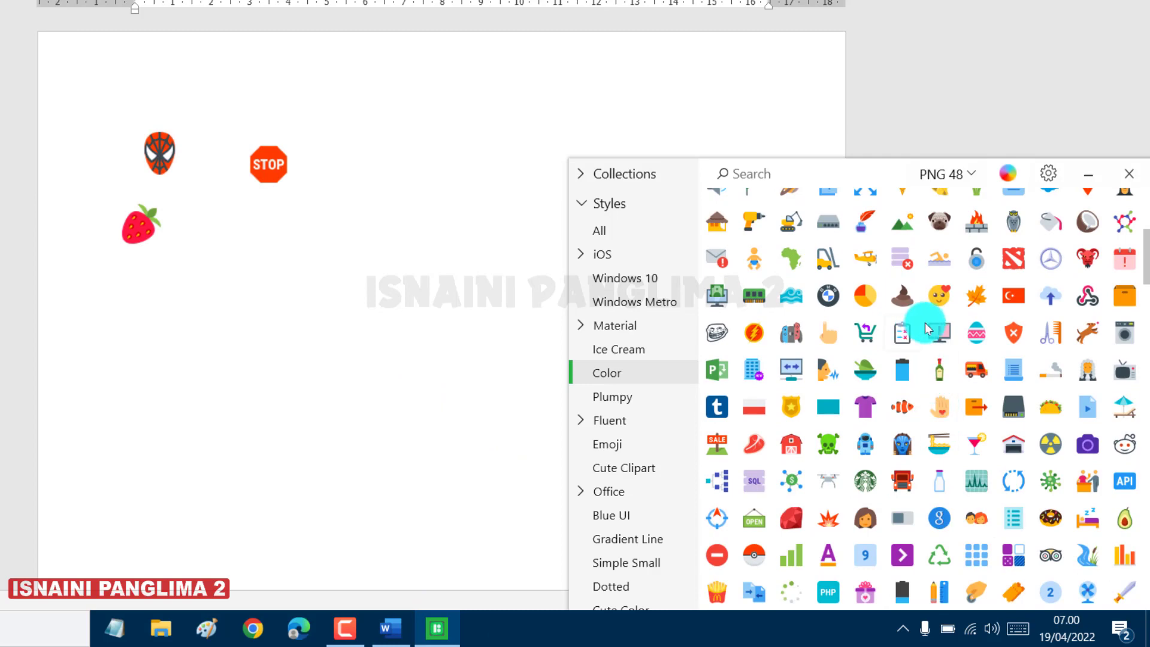
scroll(940, 390, "up", 3)
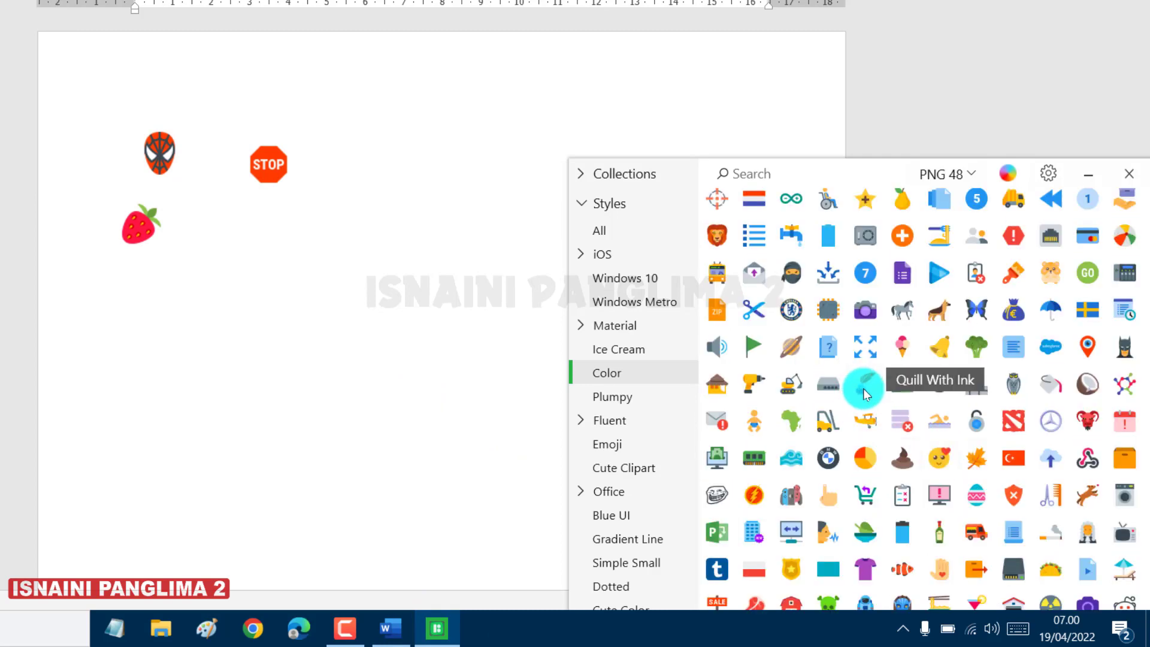
left_click_drag(864, 388, 418, 306)
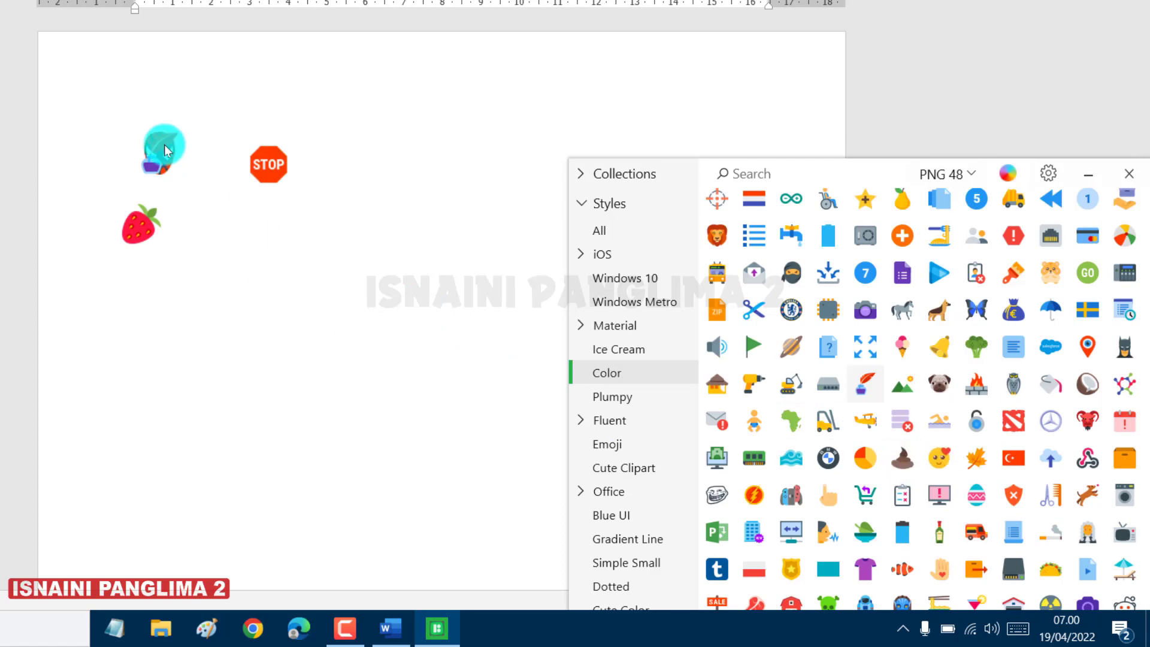
left_click(225, 176)
left_click_drag(154, 162, 223, 242)
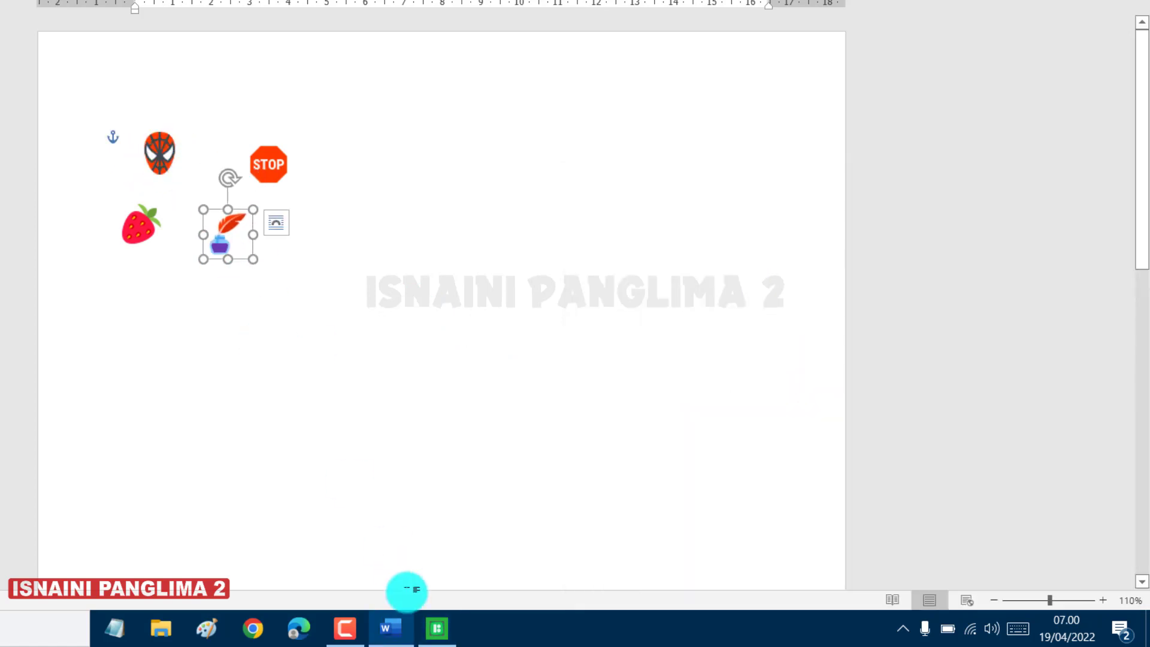
Open the Logos category in Pichon and scroll through its icons
left_click(435, 629)
scroll(658, 486, "down", 3)
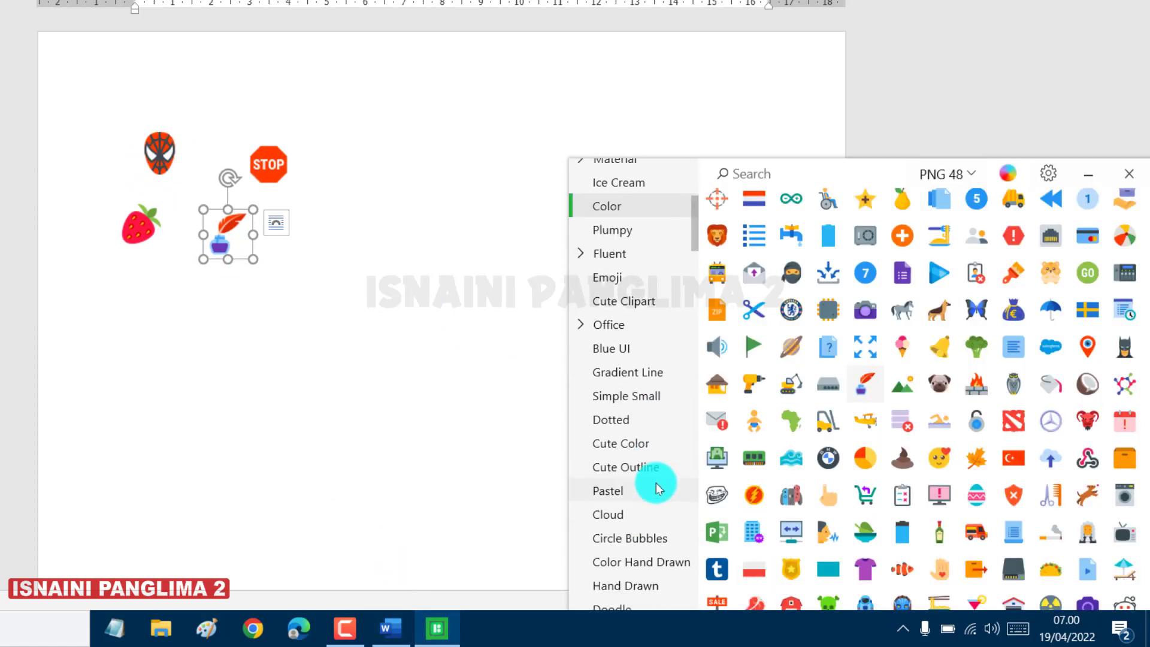
scroll(656, 488, "down", 5)
scroll(655, 488, "down", 5)
scroll(656, 488, "up", 4)
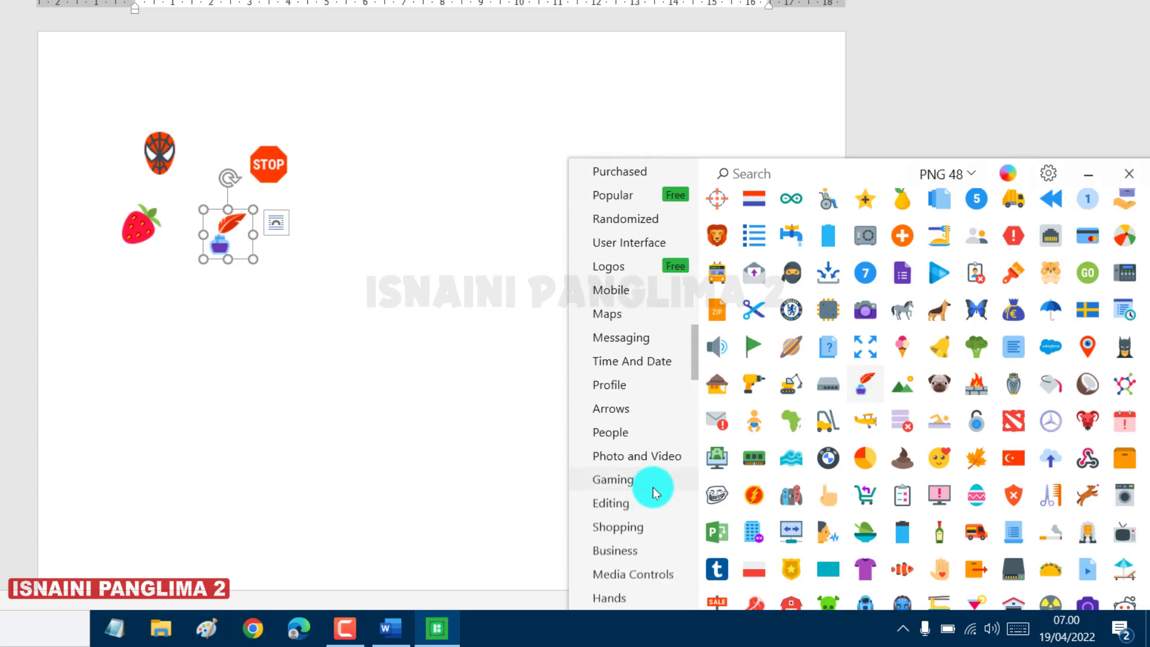
scroll(654, 491, "up", 1)
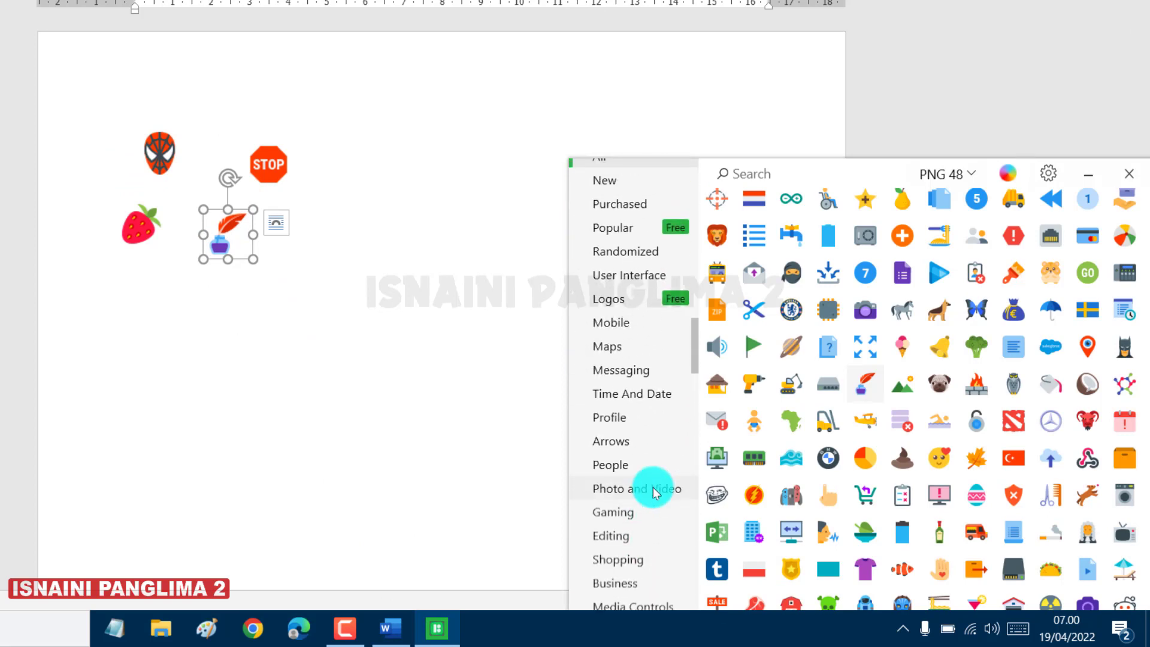
left_click(637, 300)
scroll(856, 426, "down", 5)
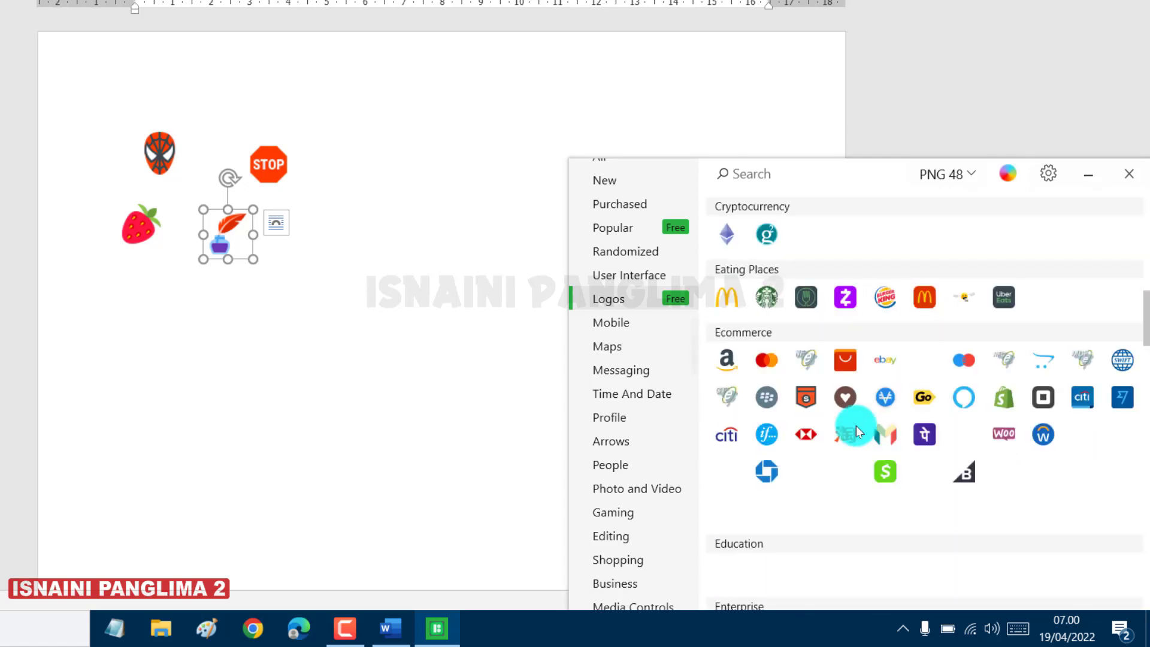
scroll(857, 426, "down", 3)
scroll(860, 433, "down", 5)
scroll(860, 438, "down", 5)
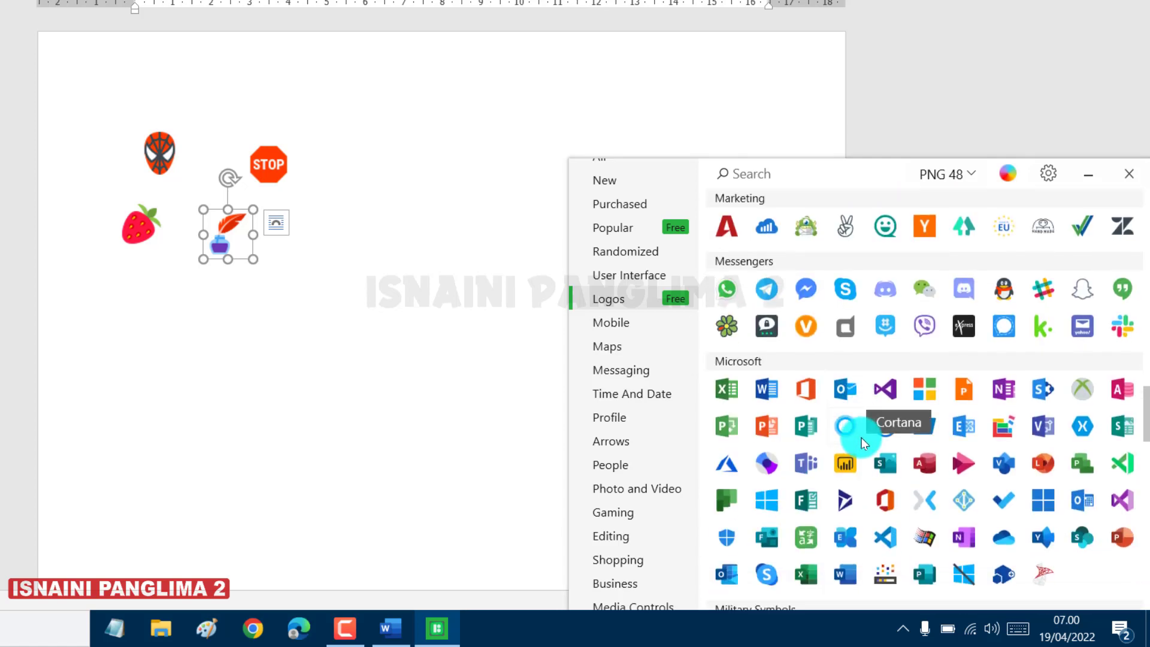
scroll(931, 508, "down", 1)
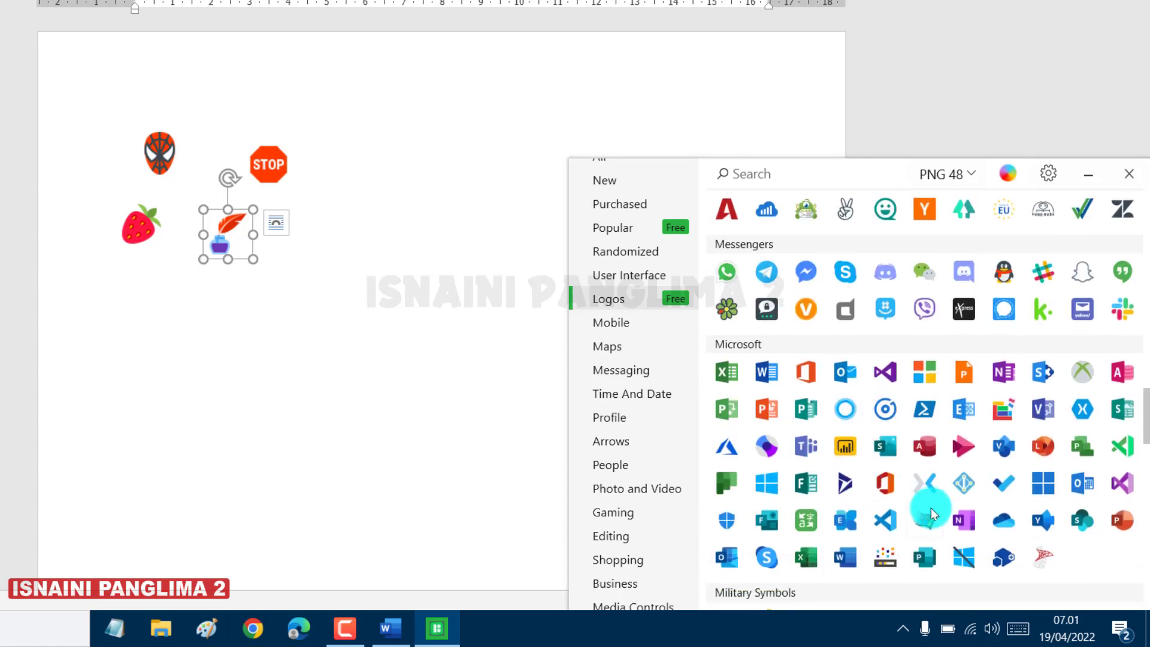
scroll(931, 508, "down", 5)
scroll(937, 510, "down", 5)
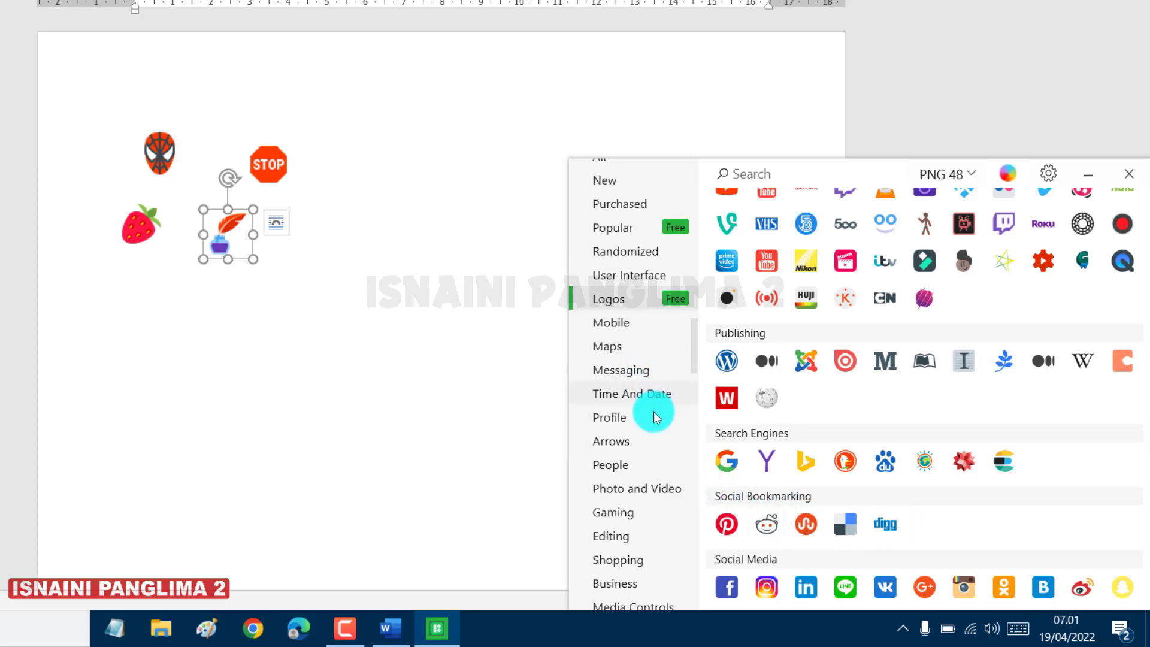
Show the Music category's Color-style instrument icons
scroll(645, 452, "down", 2)
scroll(645, 454, "down", 3)
scroll(644, 454, "down", 4)
scroll(639, 462, "down", 1)
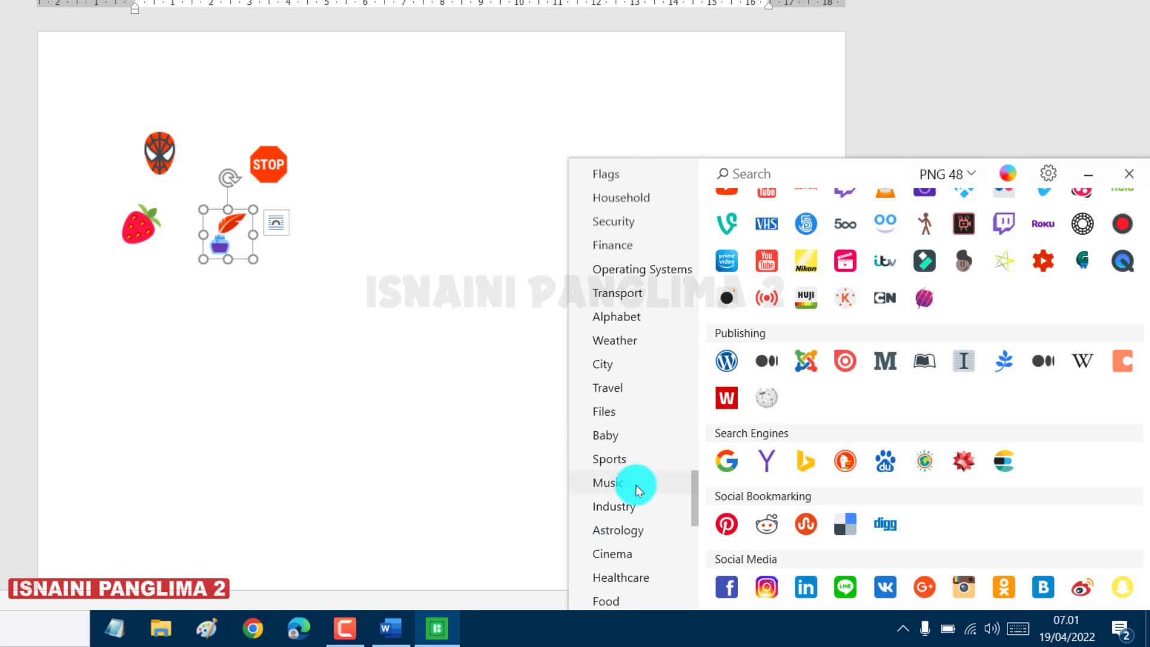
left_click(635, 484)
scroll(891, 496, "down", 5)
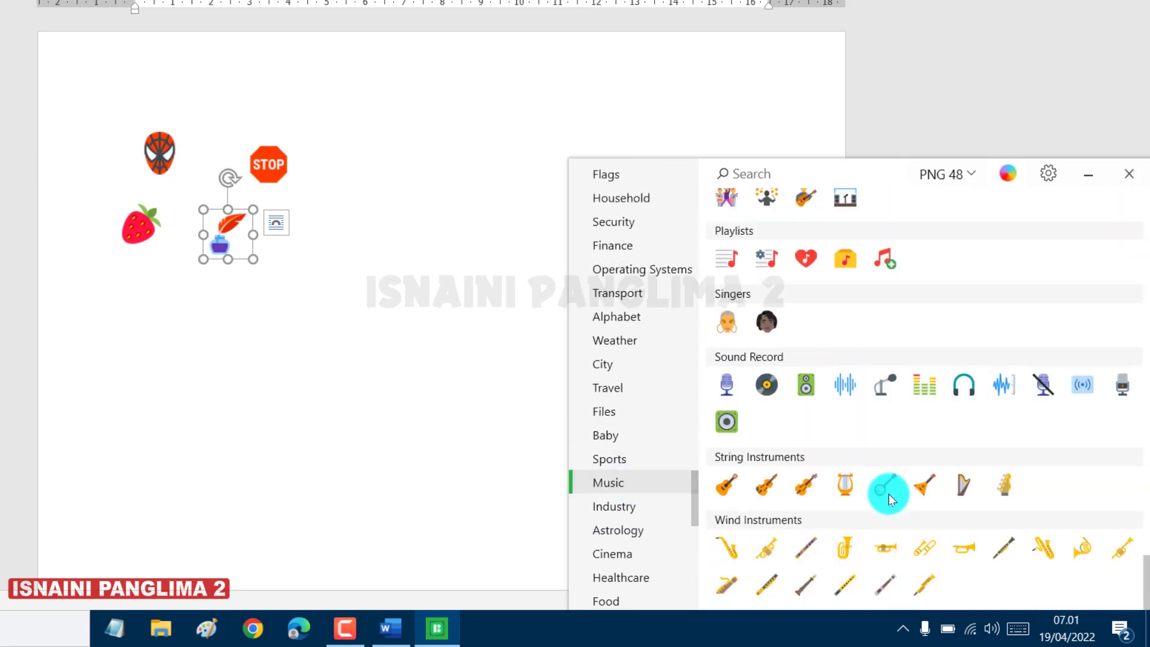
scroll(666, 489, "up", 10)
scroll(663, 442, "up", 10)
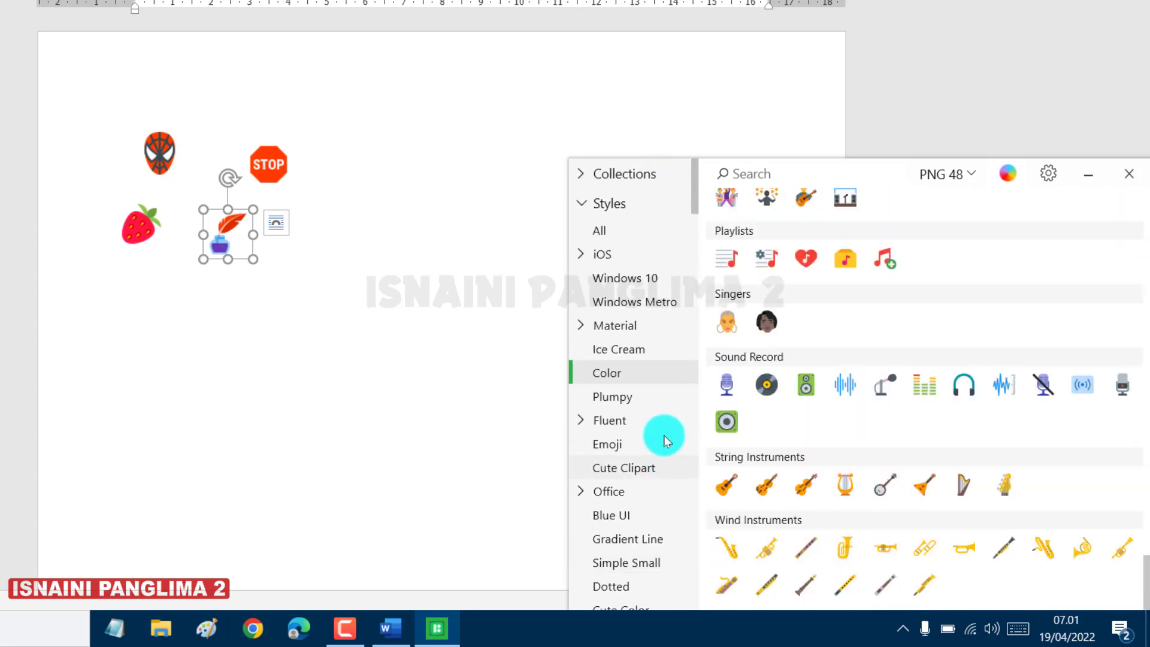
Collapse Styles, expand Collections, and browse the full icon set under All categories
left_click(614, 204)
left_click(627, 172)
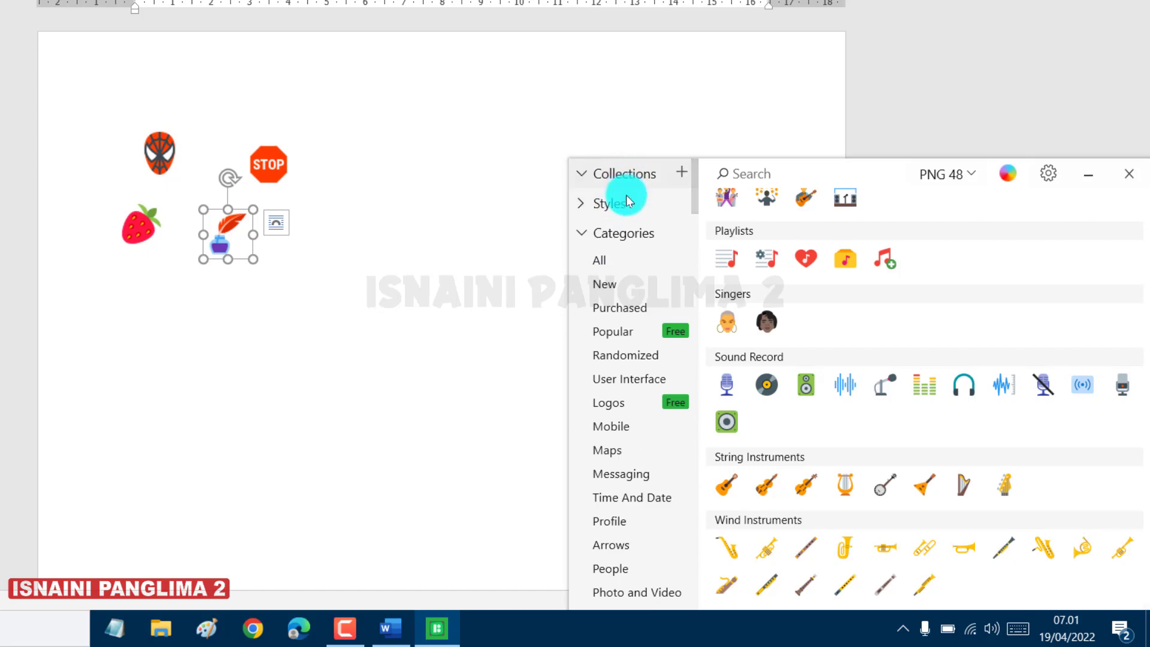
left_click(606, 263)
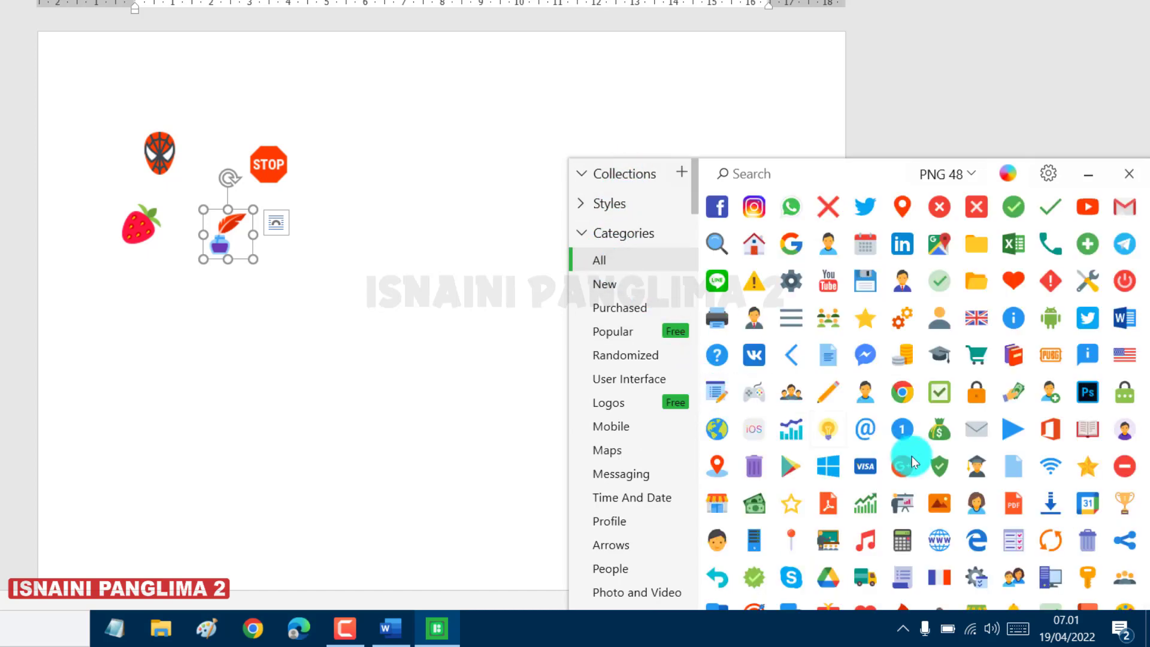
scroll(946, 470, "down", 3)
scroll(952, 479, "down", 5)
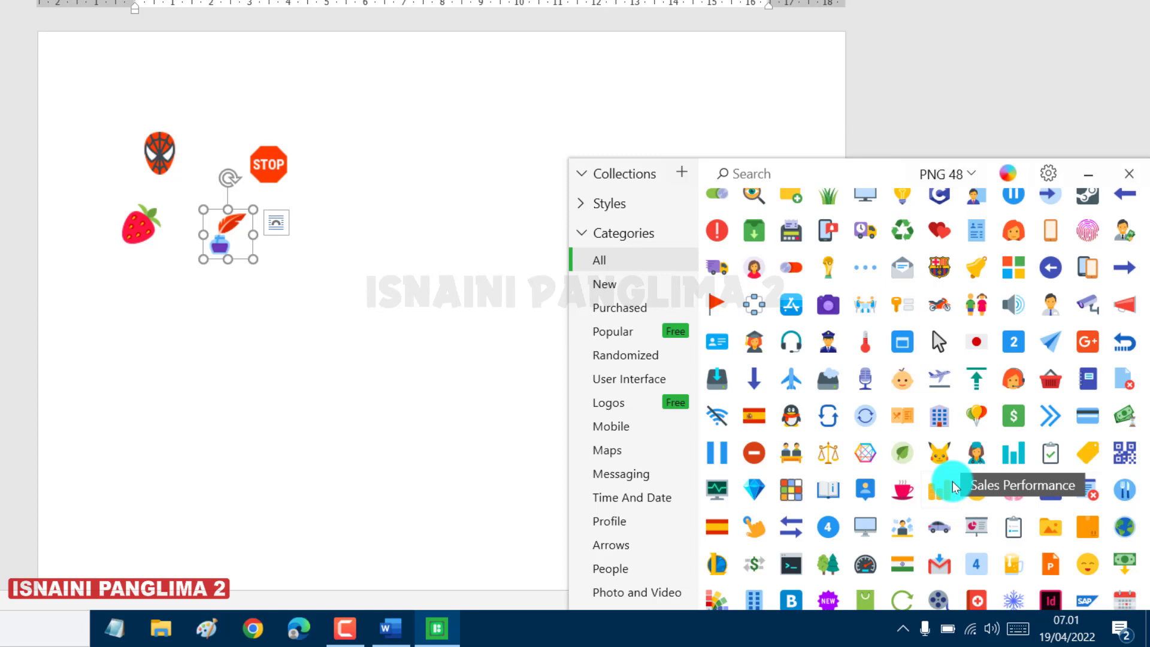
scroll(954, 486, "down", 5)
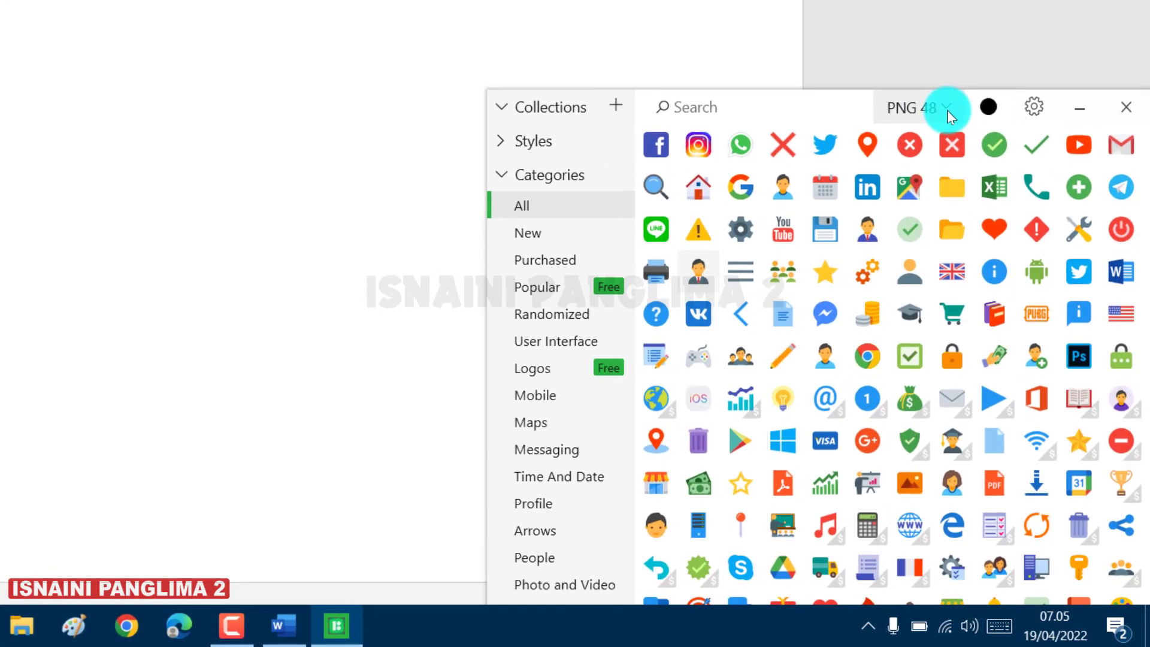
Change the PNG export size from 48 to 96 px
left_click(1003, 267)
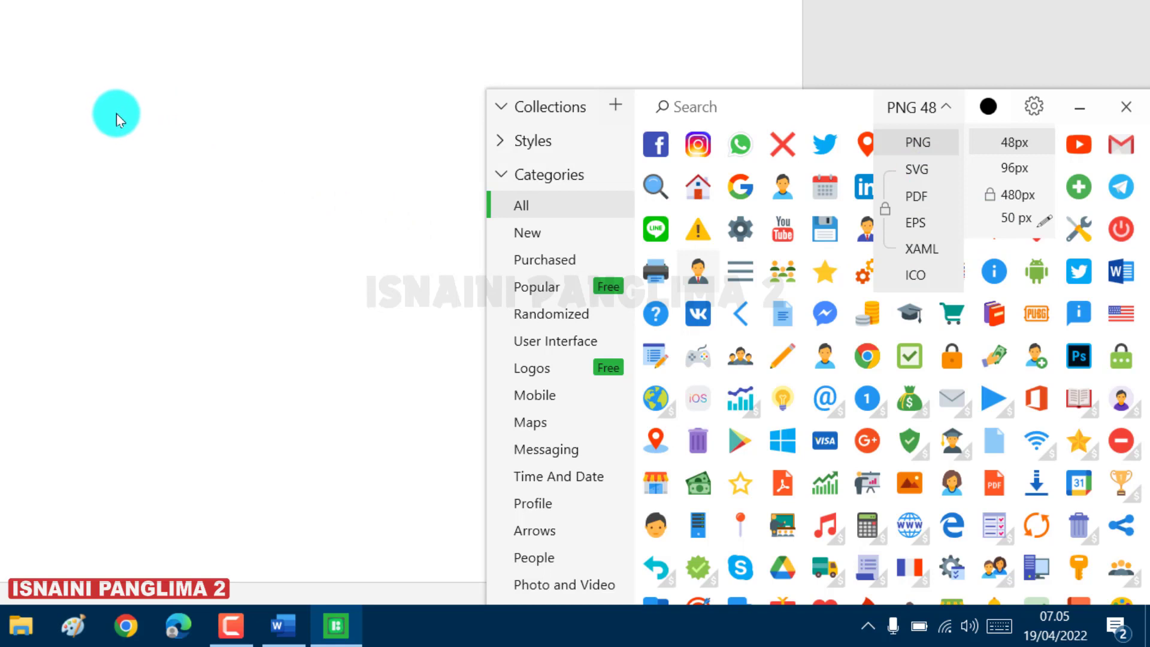
left_click(1021, 175)
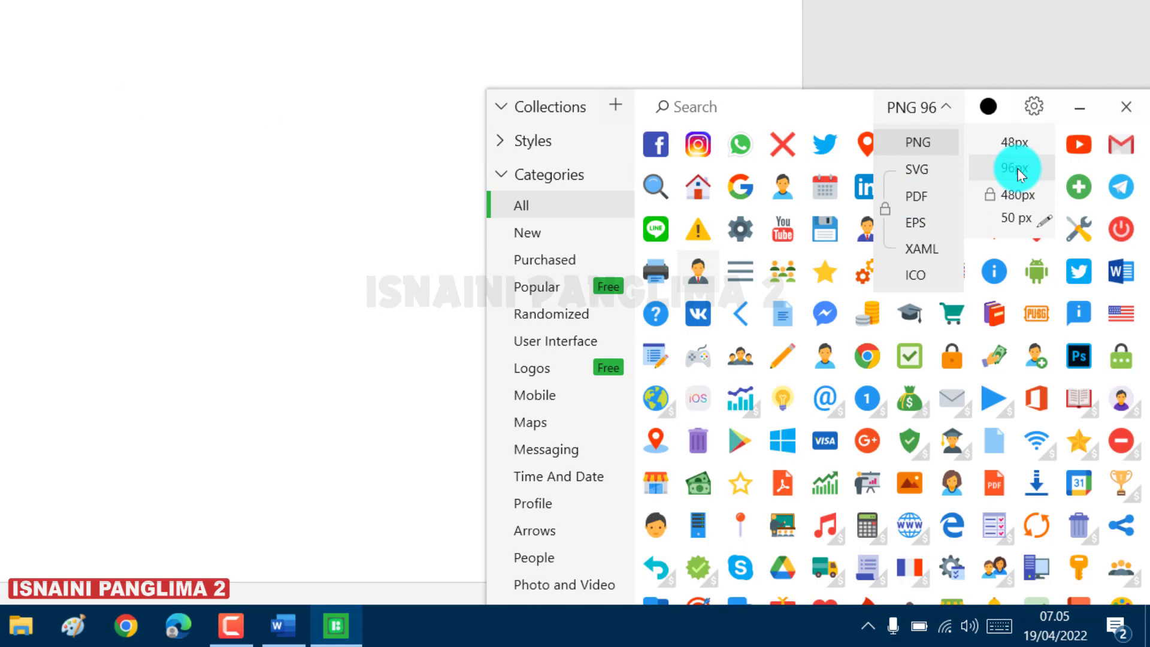
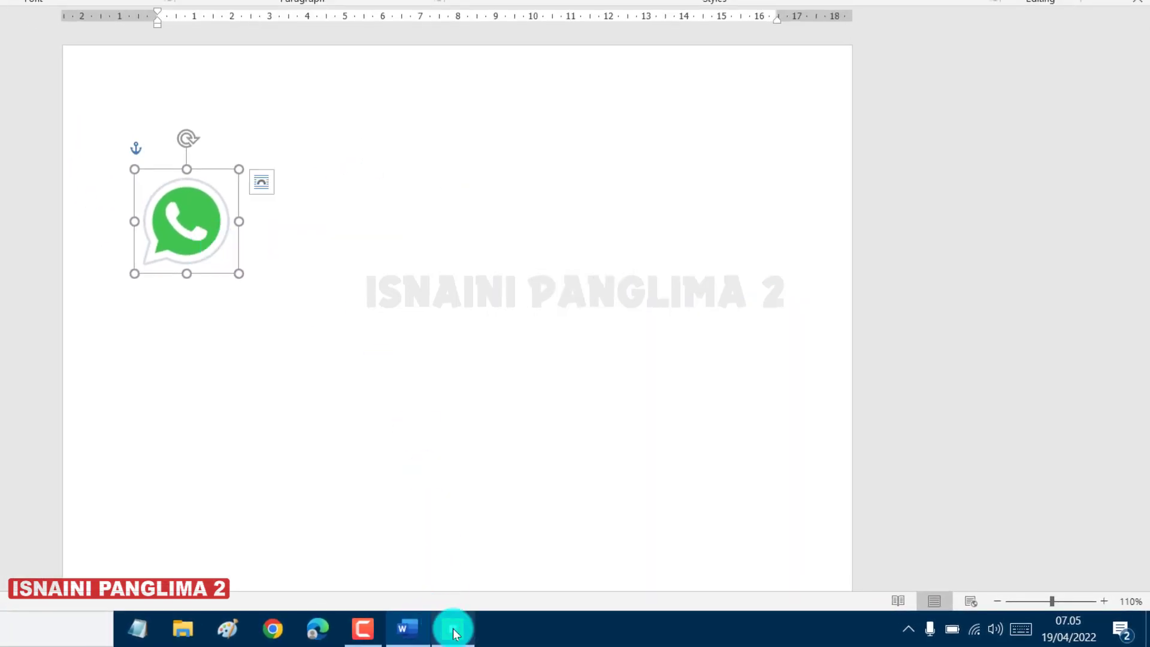
Drag the Sakura cherry blossom icon from Icons8 Pichon into Word, just right of the WhatsApp icon
left_click(453, 628)
scroll(969, 495, "down", 5)
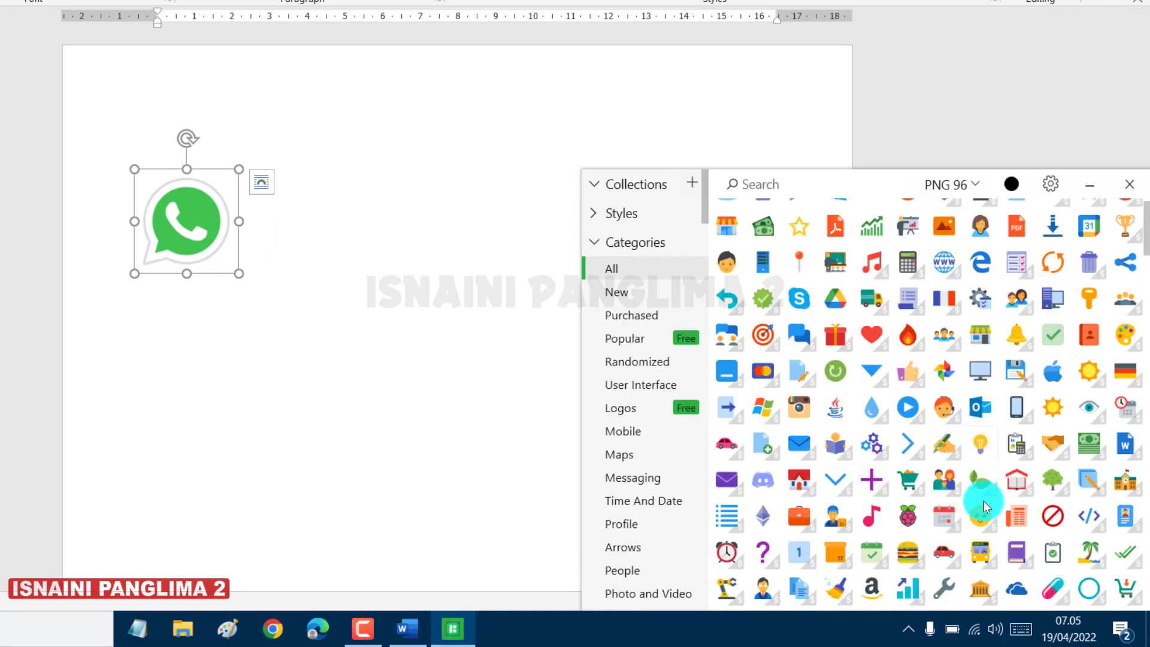
scroll(983, 501, "down", 5)
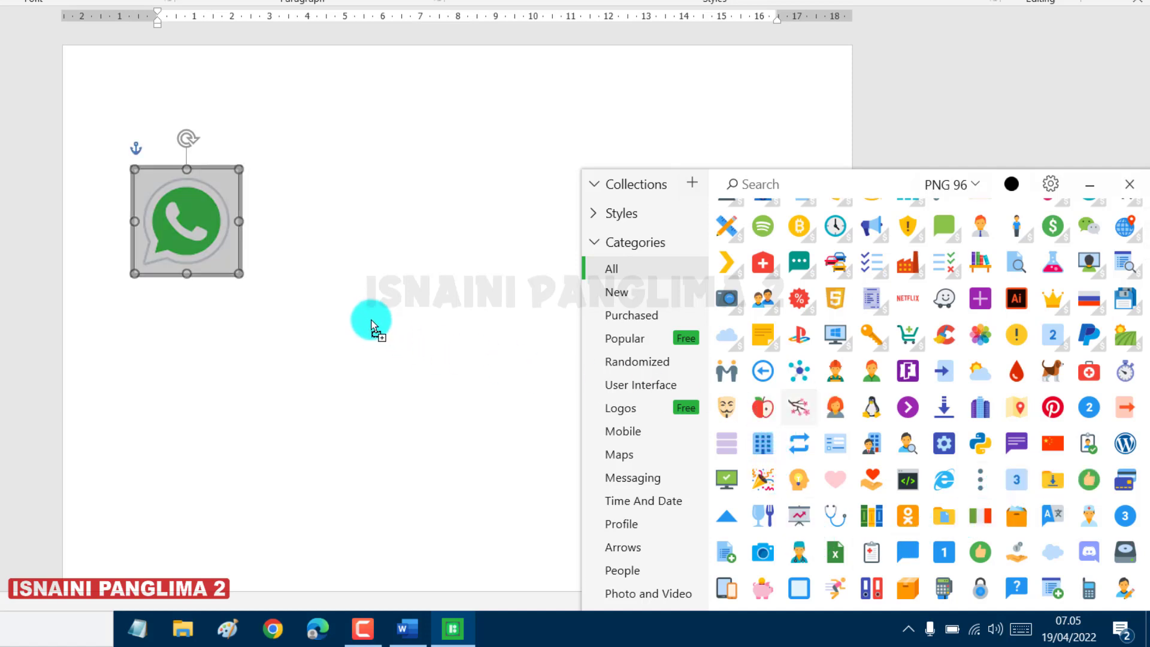
left_click_drag(728, 405, 360, 321)
mouse_move(231, 232)
left_mouse_down()
mouse_move(334, 251)
mouse_move(395, 308)
mouse_move(362, 260)
left_mouse_up()
left_click(321, 347)
Select the cherry blossom picture on the Word page
left_click(336, 259)
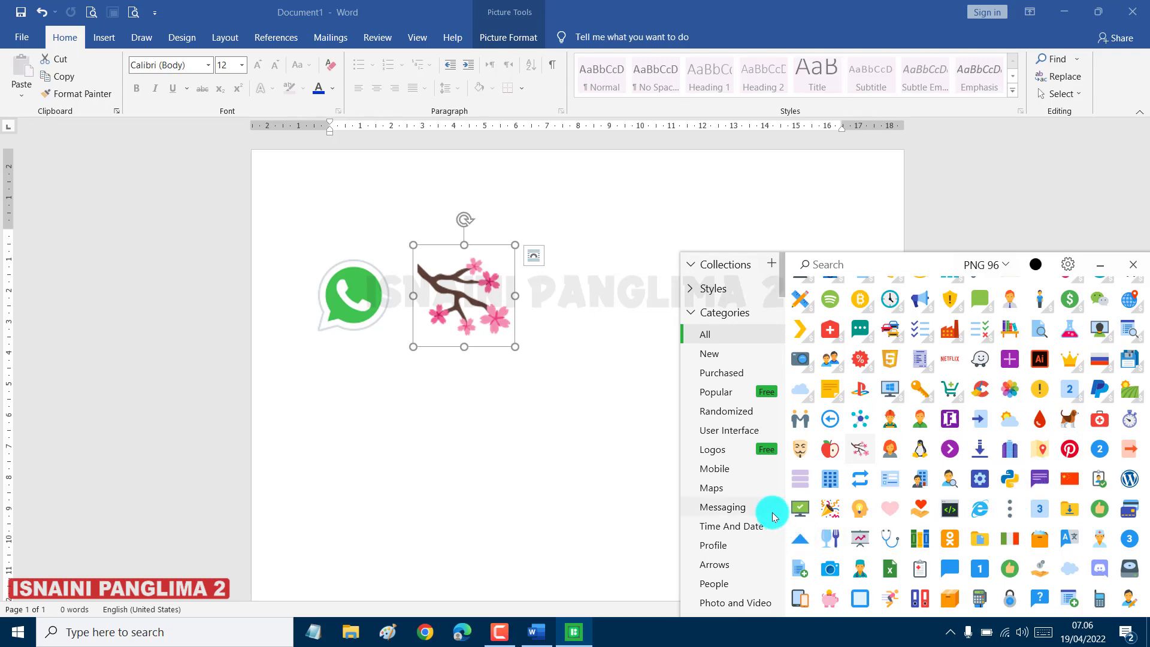
Browse Randomized, Emoji, DIY and Animals icons, then drag the Duck icon over the WhatsApp icon
left_click(738, 414)
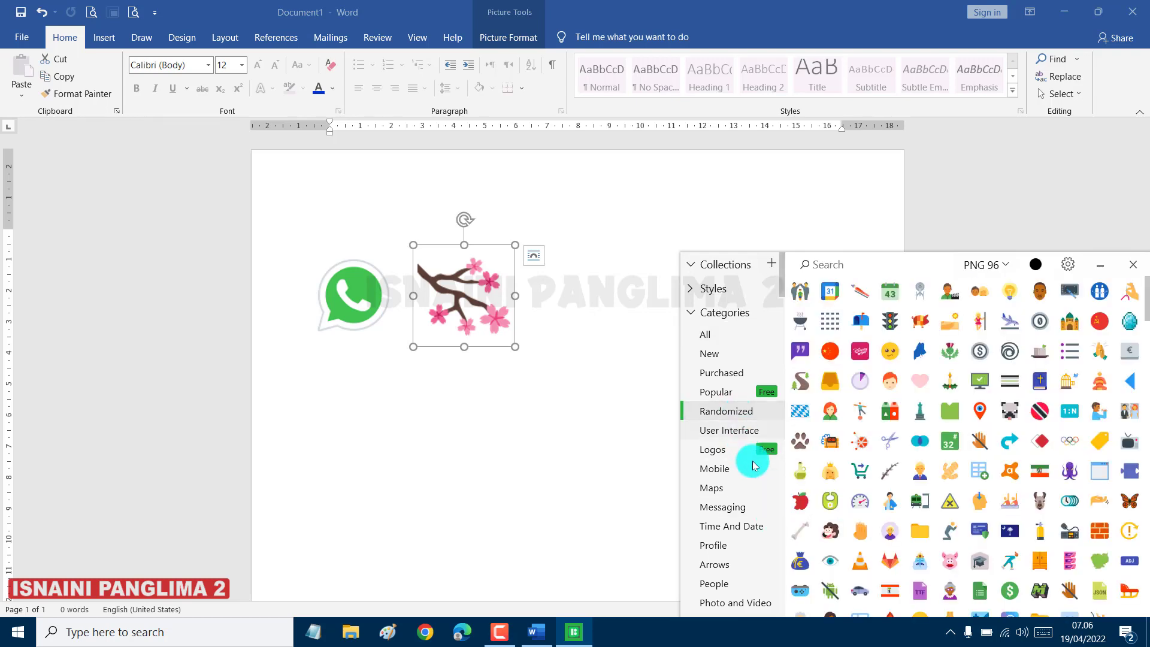
scroll(739, 539, "down", 3)
scroll(737, 539, "down", 10)
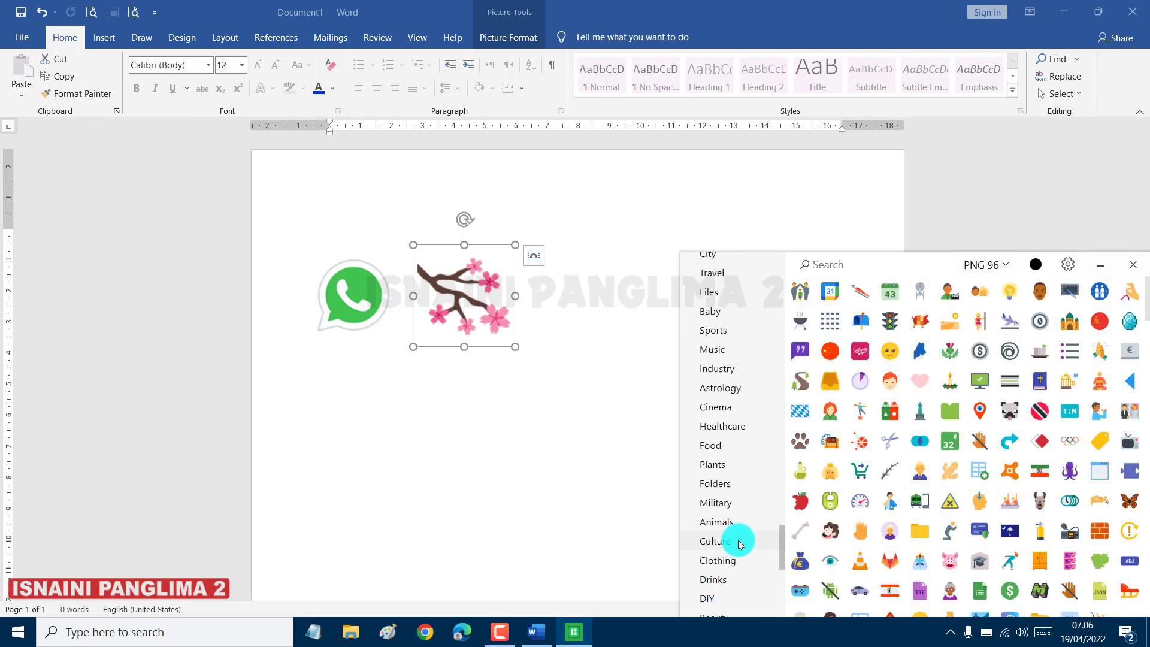
scroll(749, 535, "down", 1)
scroll(749, 535, "down", 3)
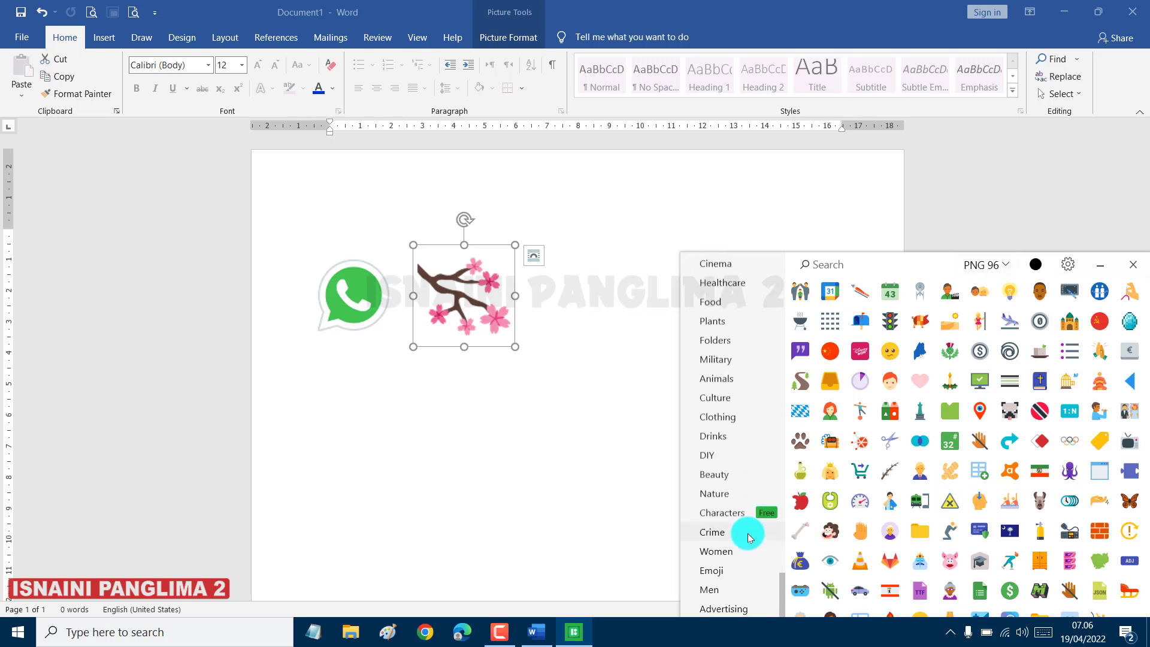
left_click(715, 575)
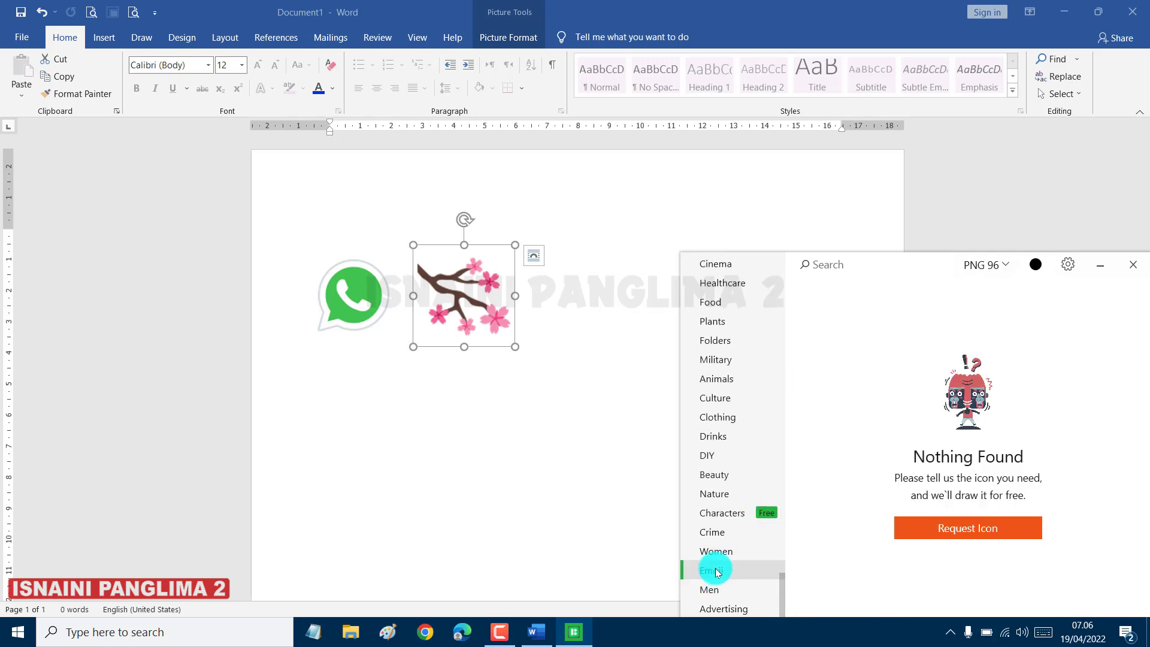
left_click(718, 458)
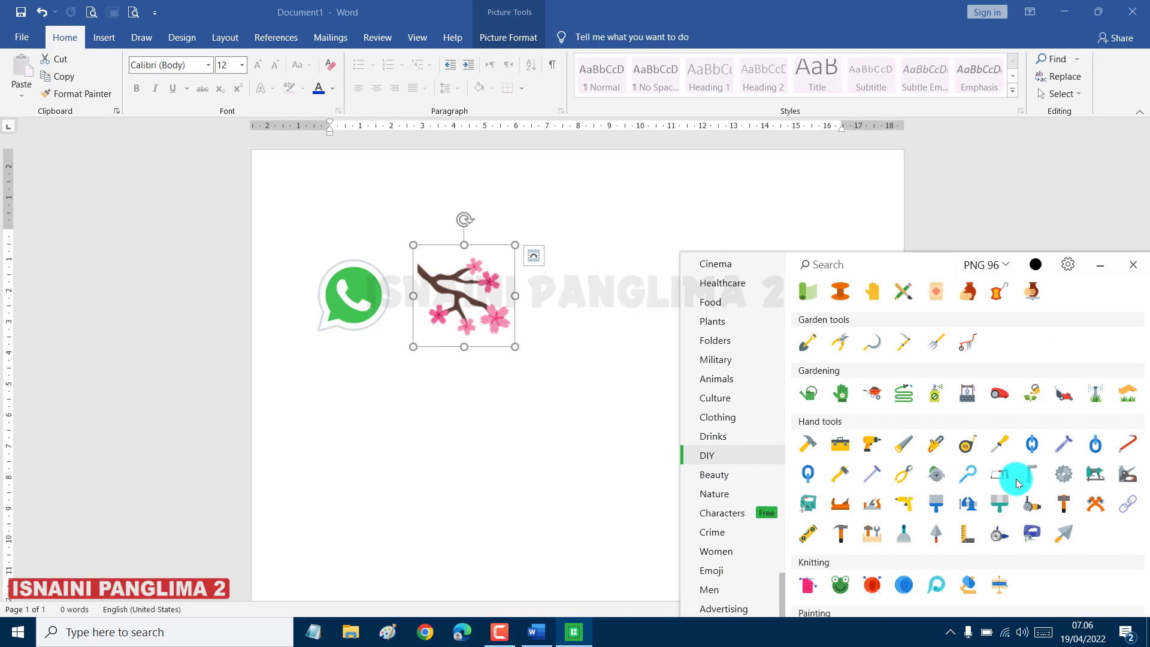
left_click(738, 377)
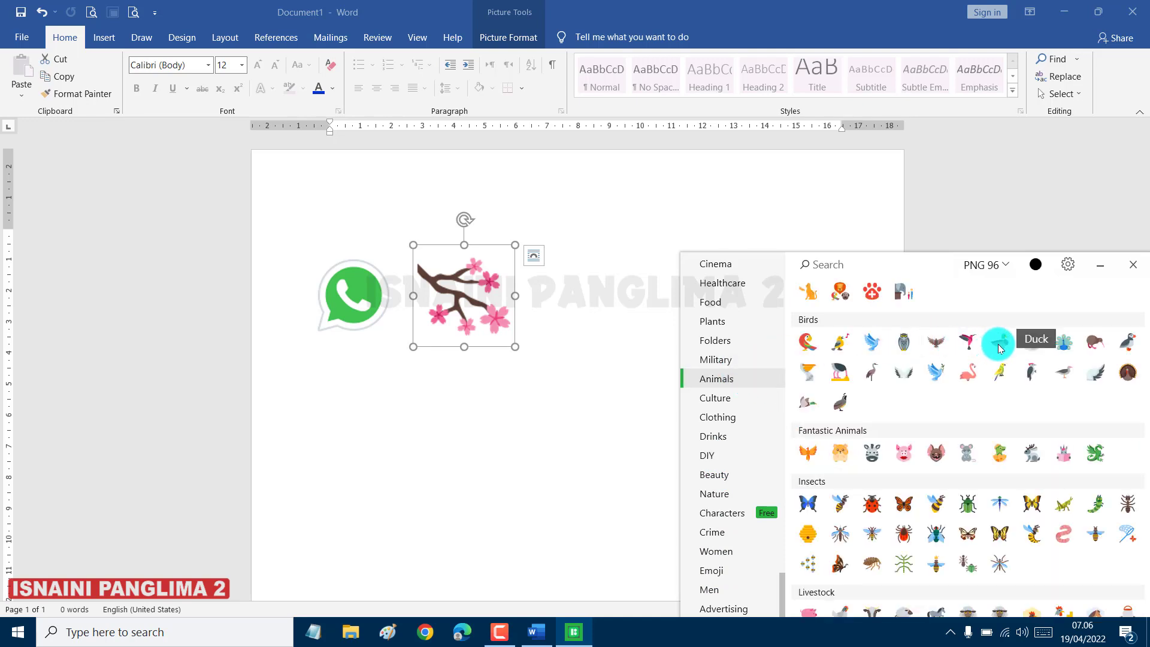
left_click_drag(997, 348, 605, 412)
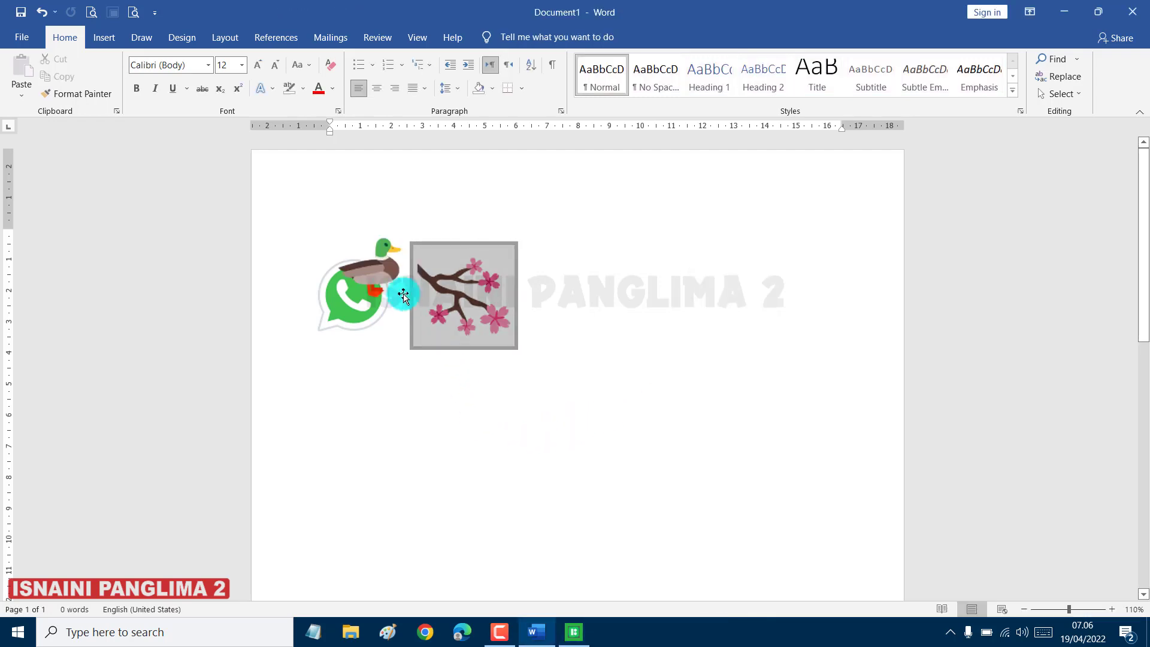